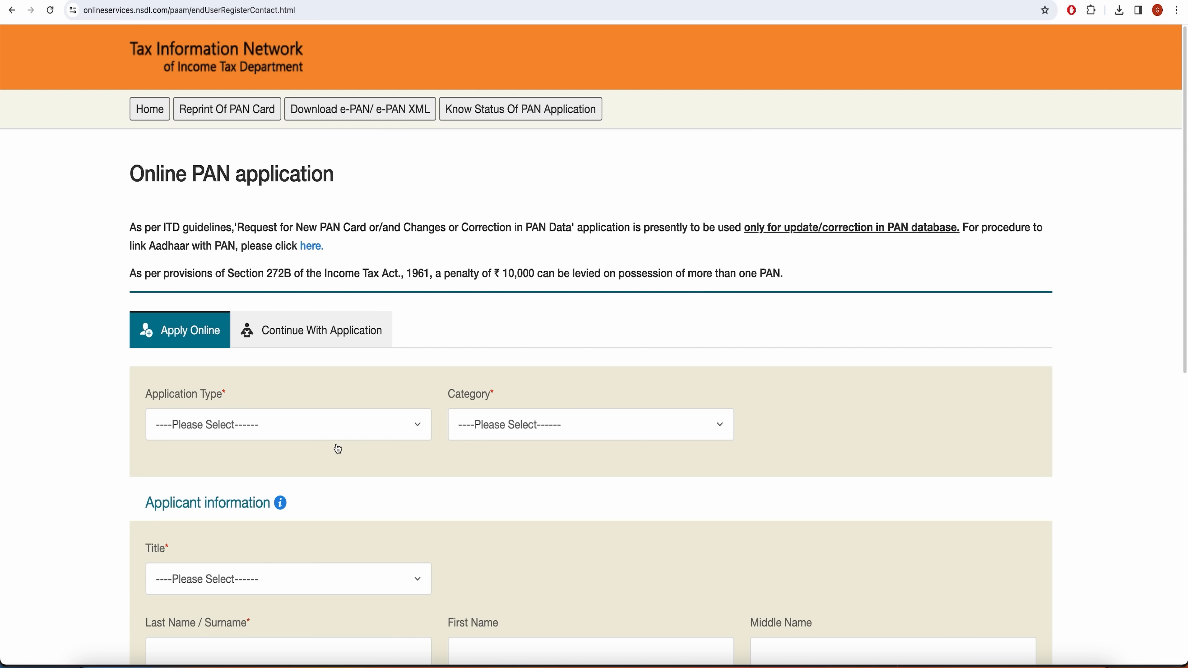
Set Application Type to 'Changes or Correction in existing PAN Data' and Category to INDIVIDUAL.
left_click(346, 437)
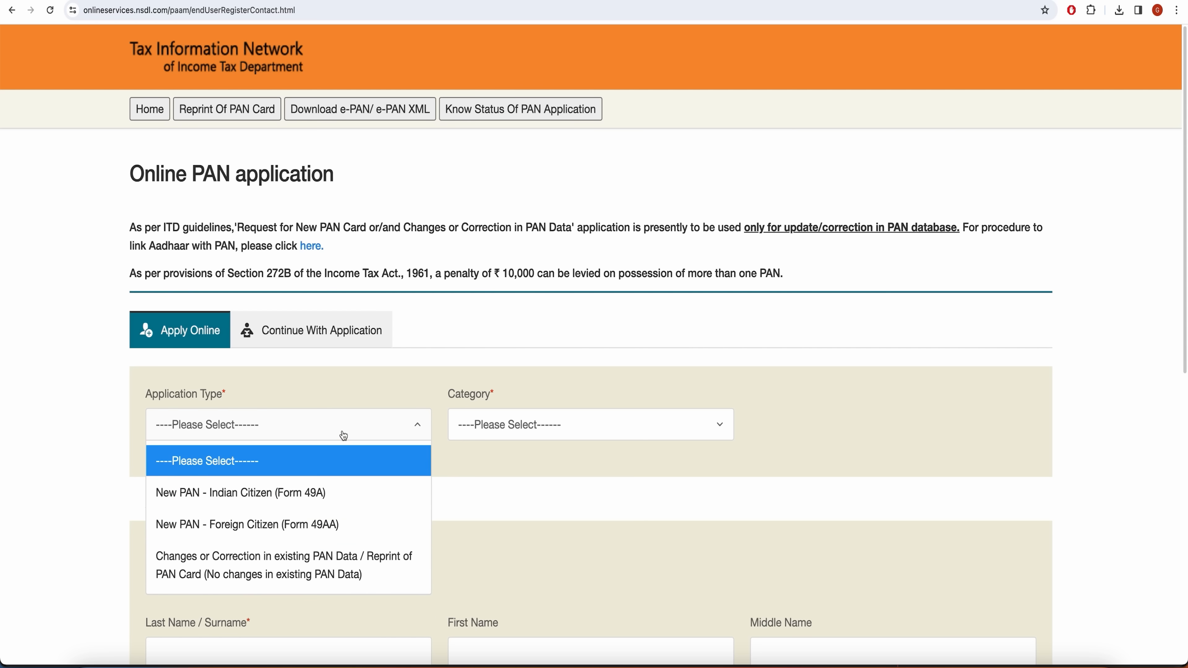
left_click(267, 576)
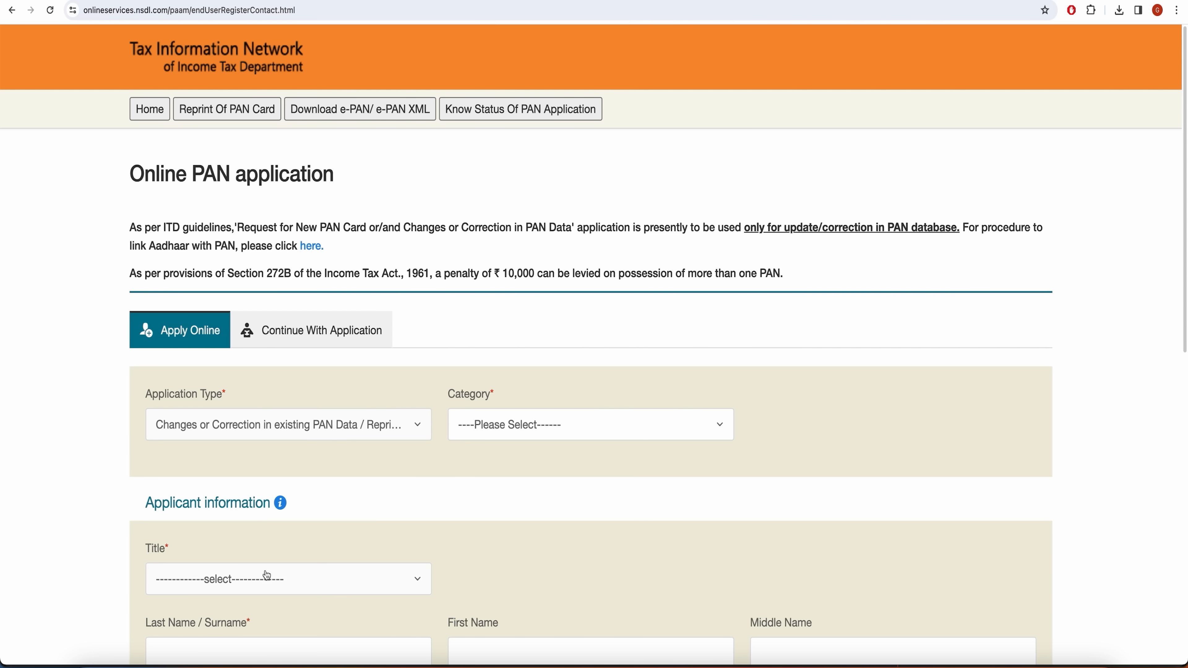
left_click(533, 435)
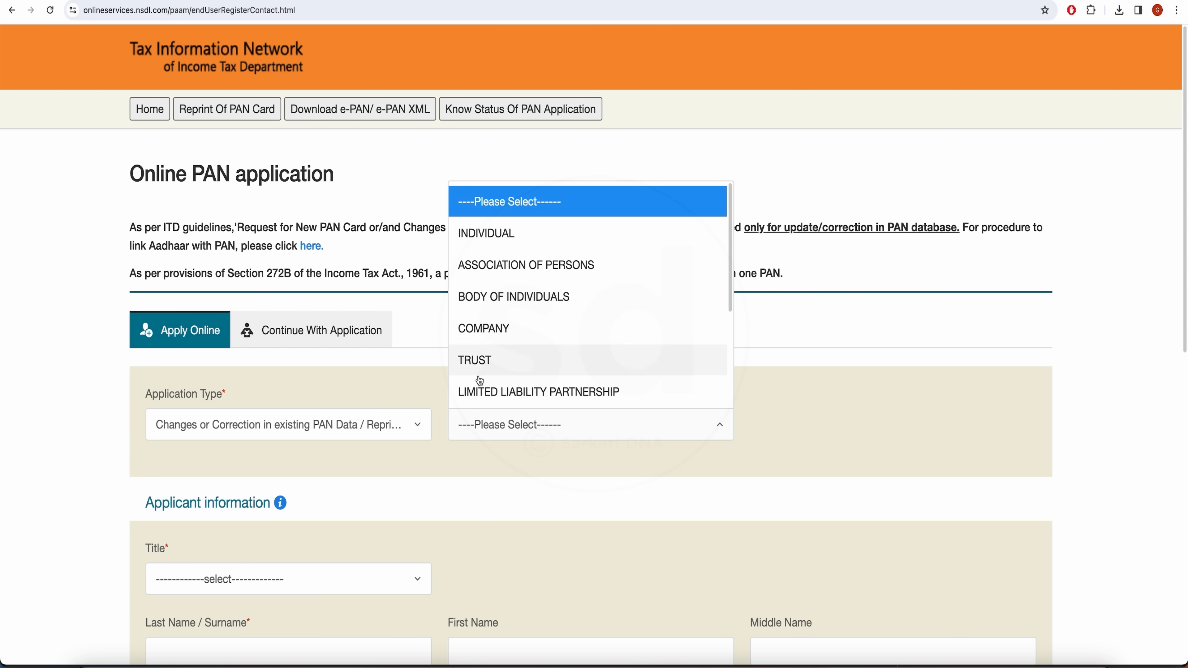
left_click(495, 234)
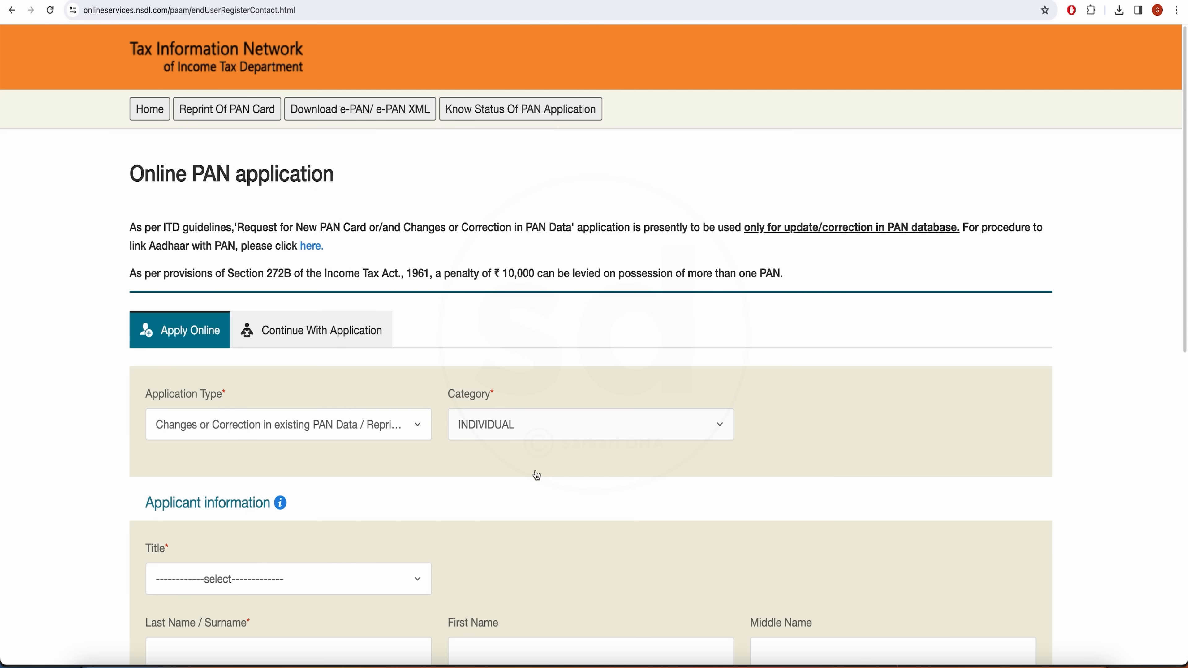
scroll(537, 475, "down", 8)
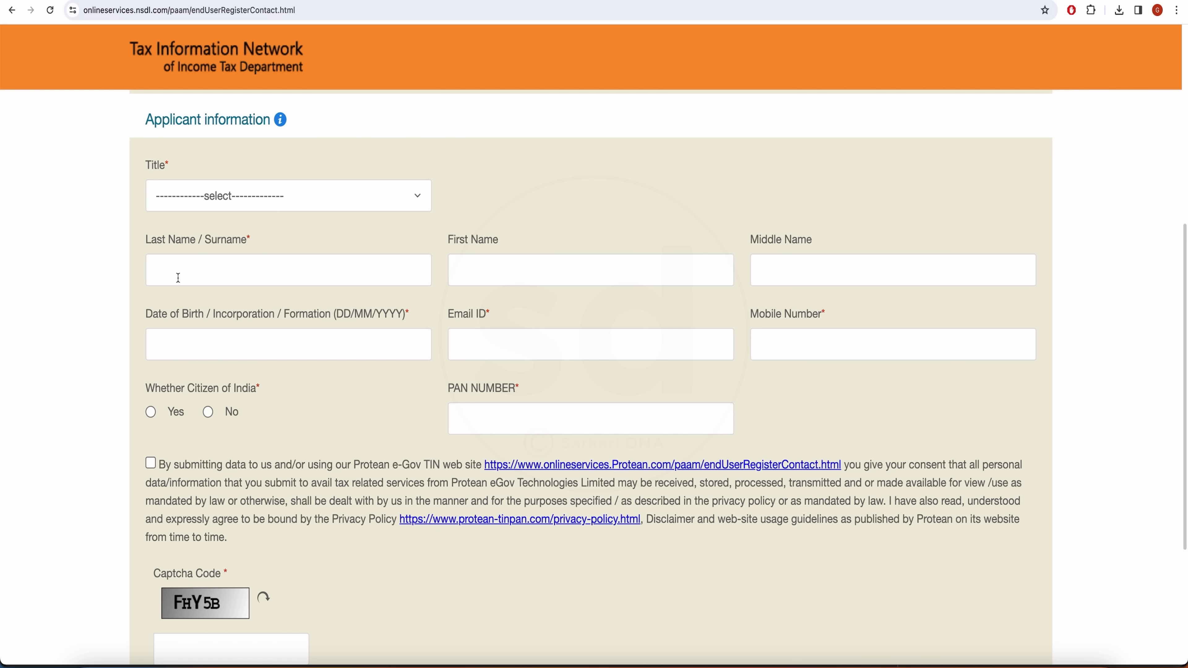
Choose Shri as the title, fill in the surname and first name, and start the date of birth.
left_click(366, 201)
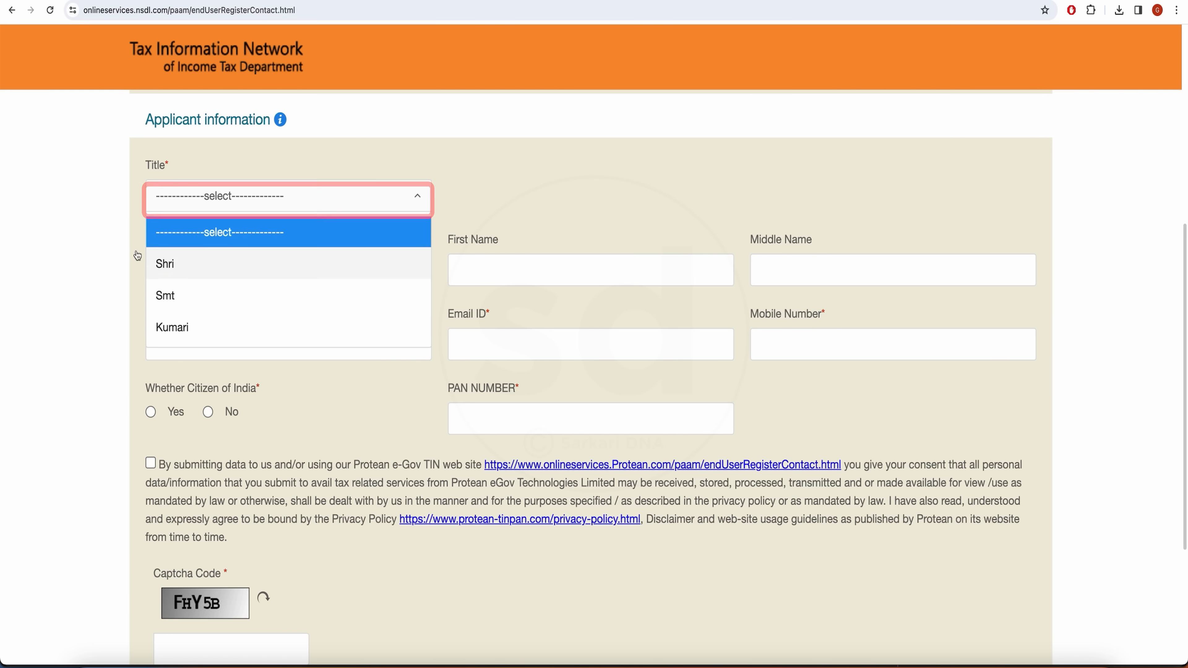
left_click(173, 265)
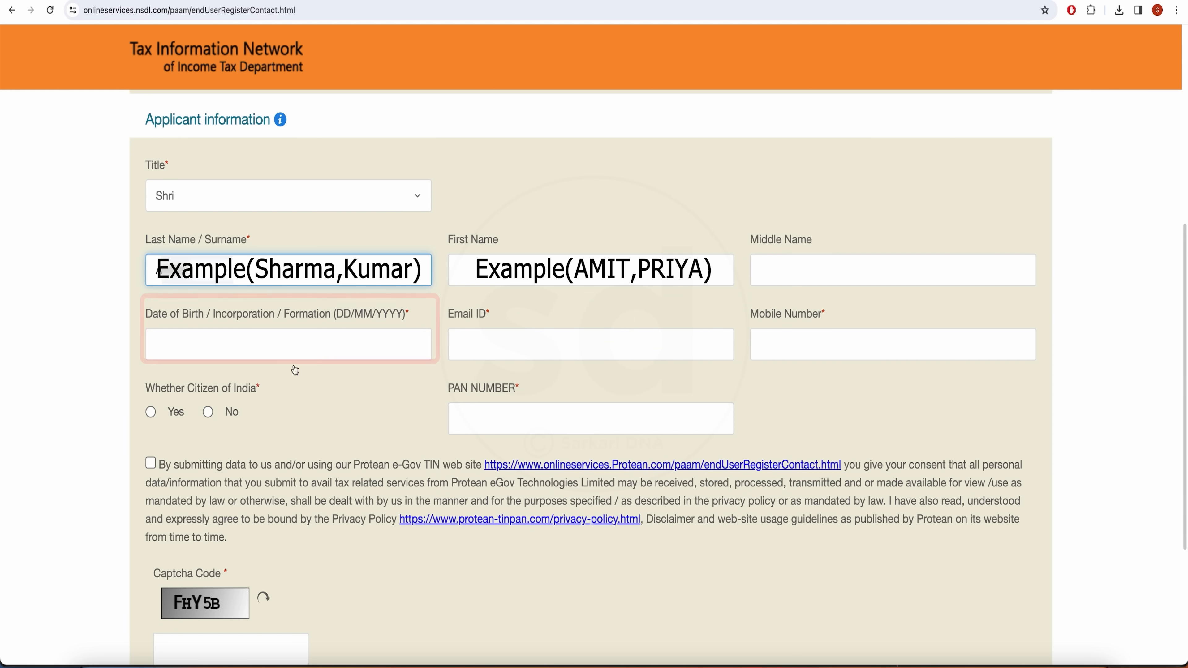
left_click(334, 353)
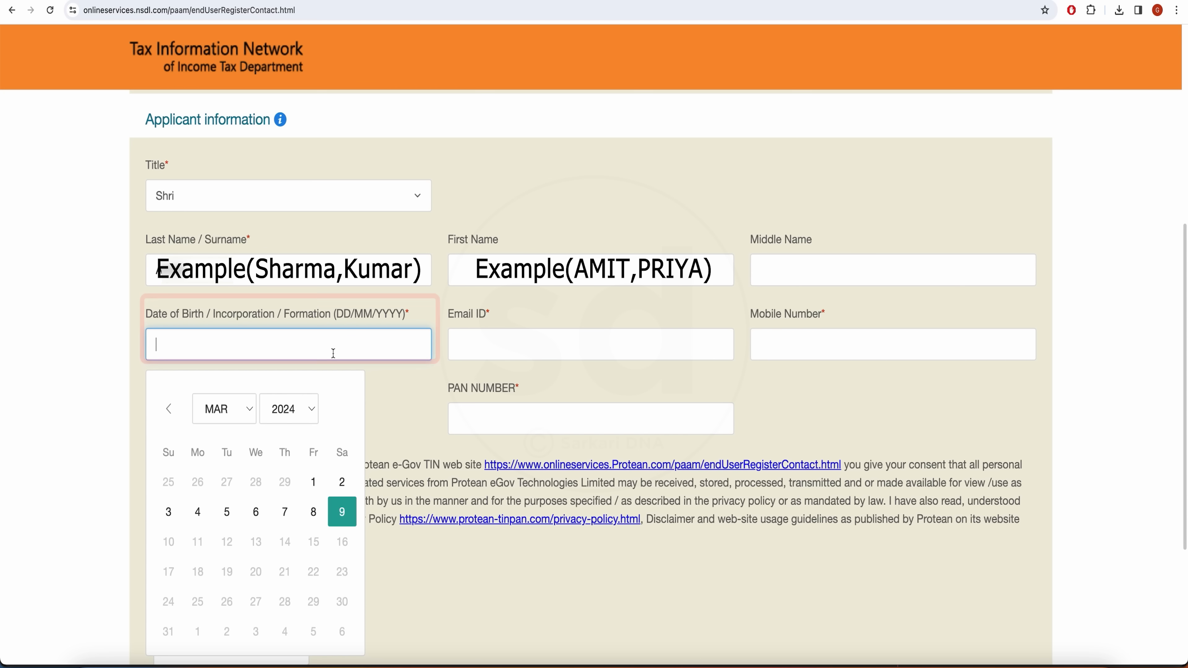
left_click(299, 407)
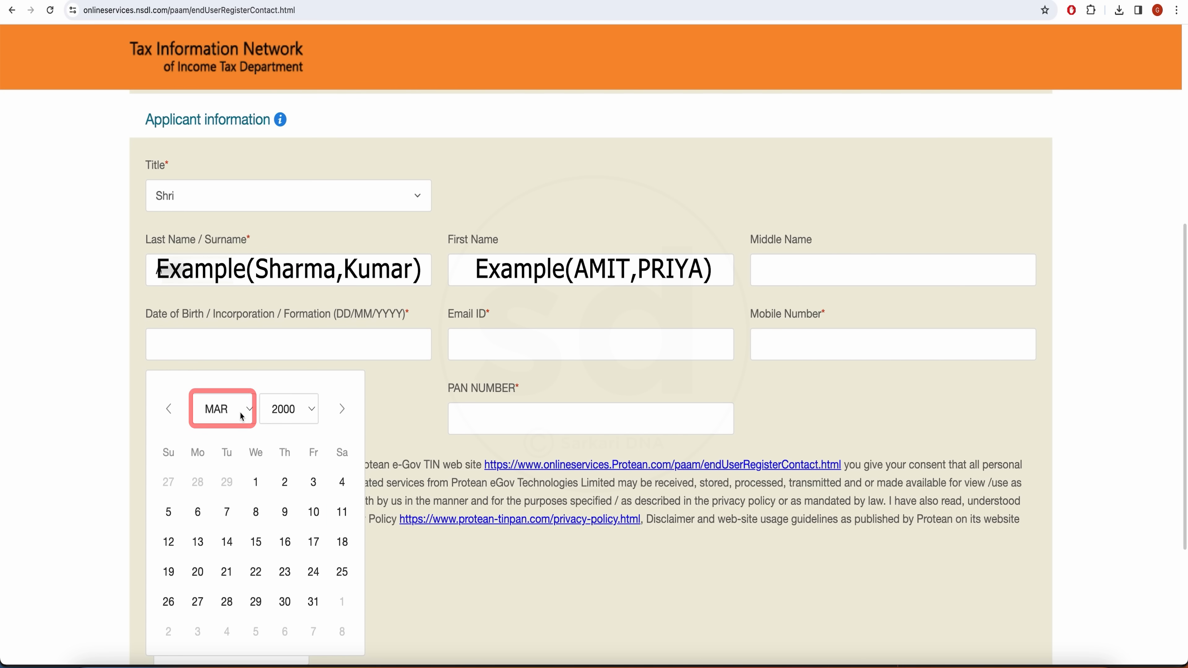
left_click(242, 409)
left_click(215, 427)
left_click(285, 572)
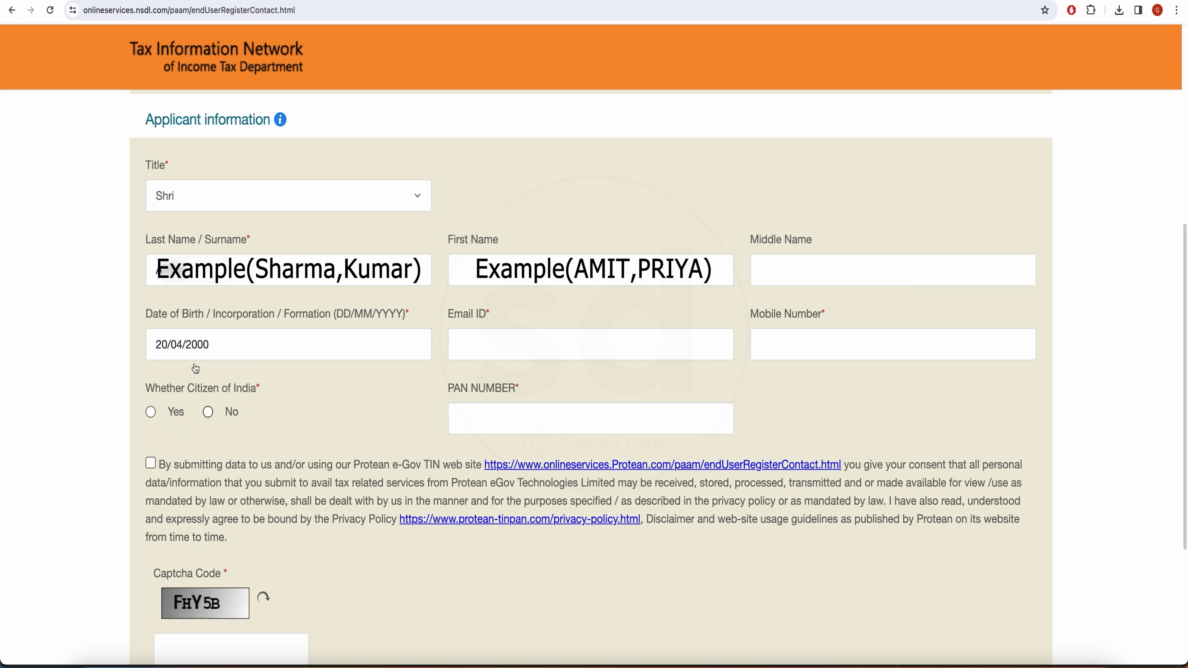
Enter the e-mail and mobile number, confirm Indian citizenship, and submit the registration.
left_click(534, 338)
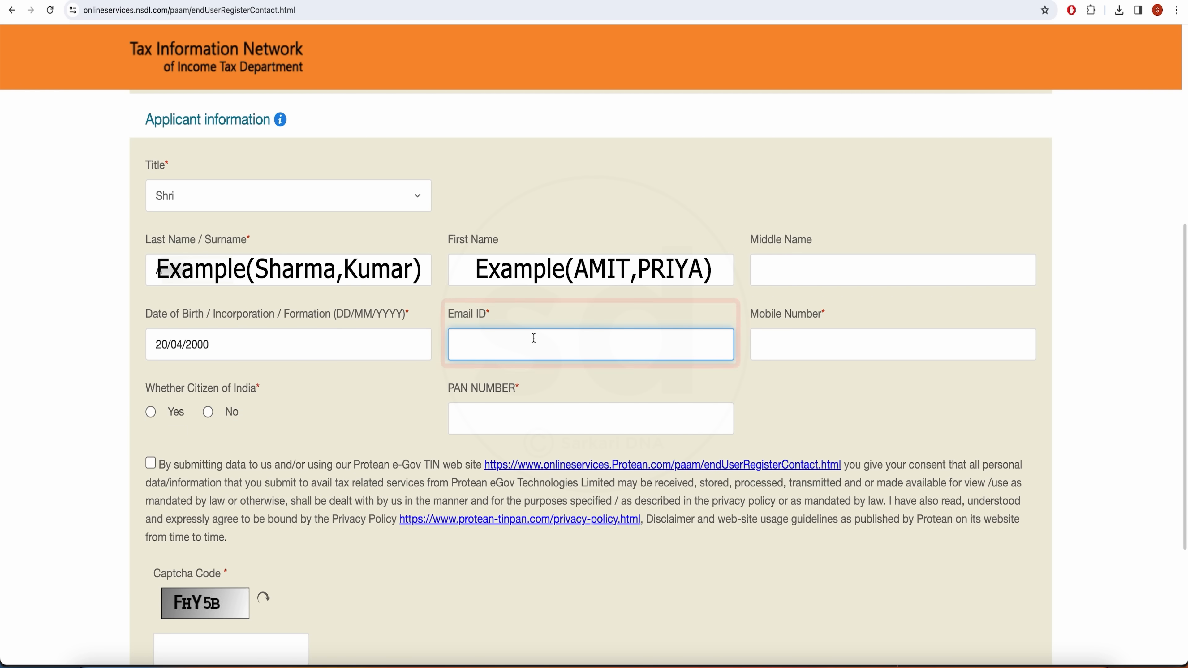
left_click(761, 348)
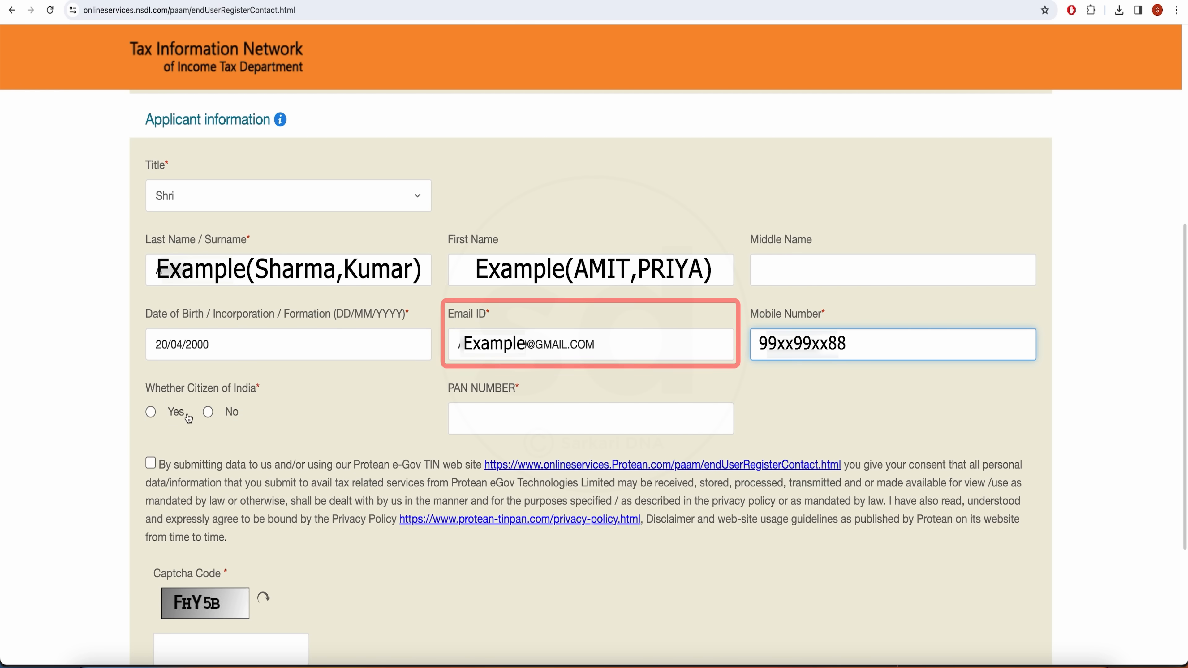
left_click(151, 413)
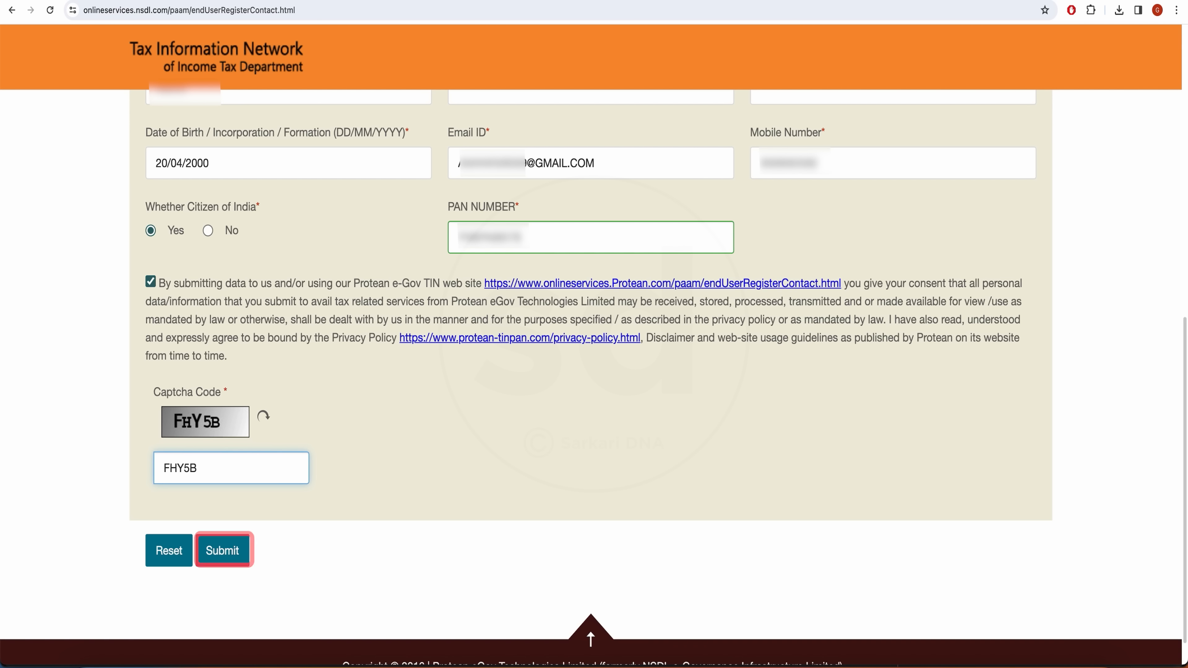
left_click(235, 557)
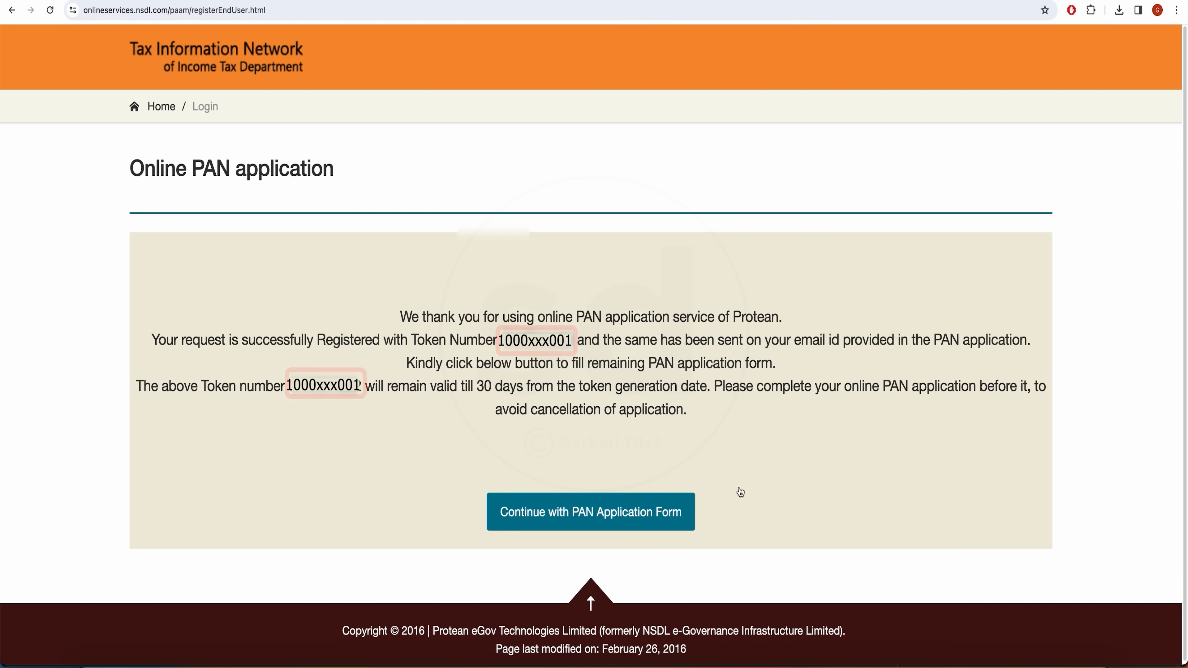
Continue from the token confirmation page to the full PAN application form.
left_click(585, 518)
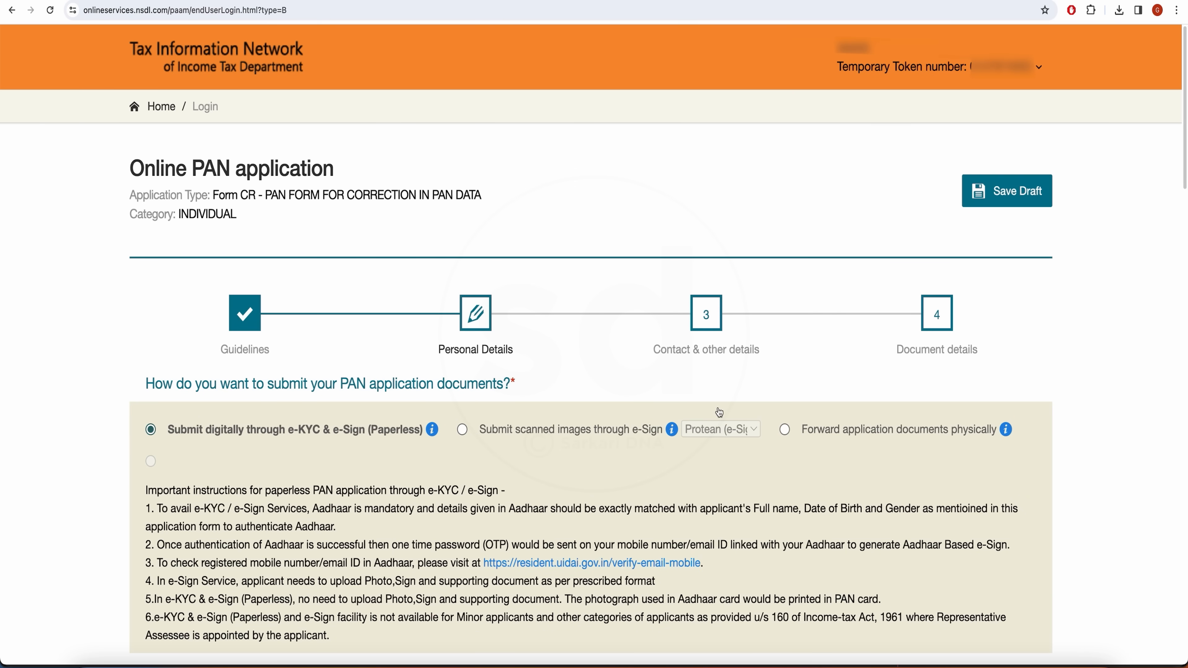
Choose to submit application documents as scanned images through e-Sign.
scroll(718, 242, "down", 4)
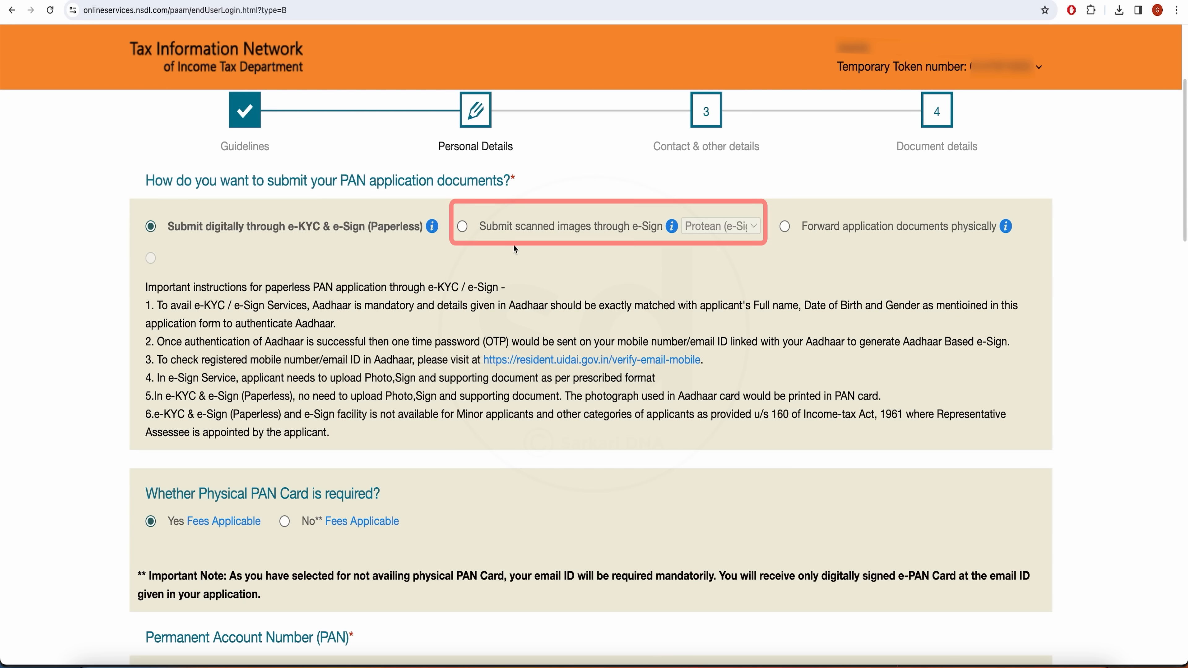
left_click(468, 229)
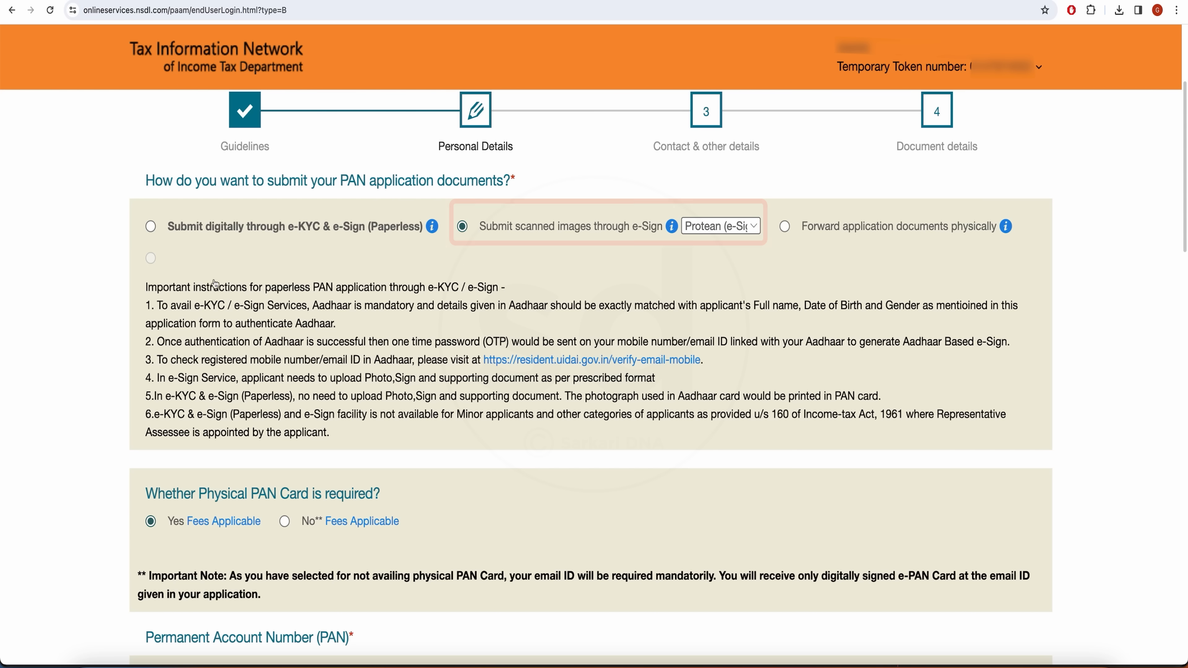
scroll(236, 305, "down", 6)
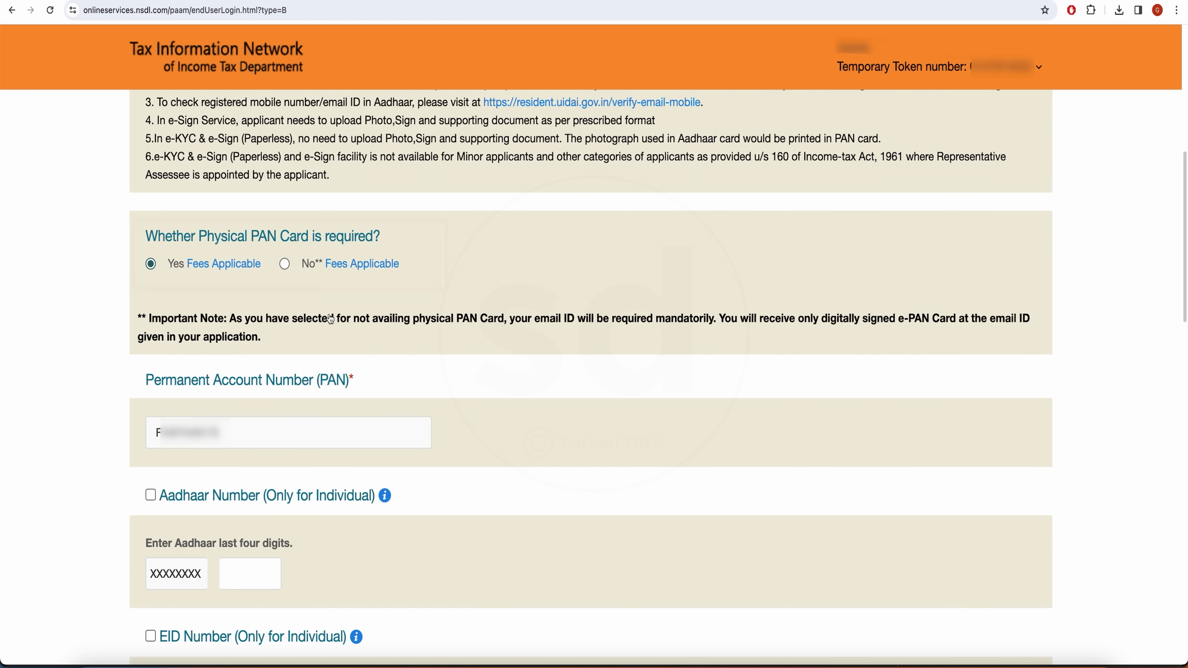
Enter the Aadhaar last four digits and the name as per Aadhaar, and tick EID Number.
scroll(381, 357, "down", 4)
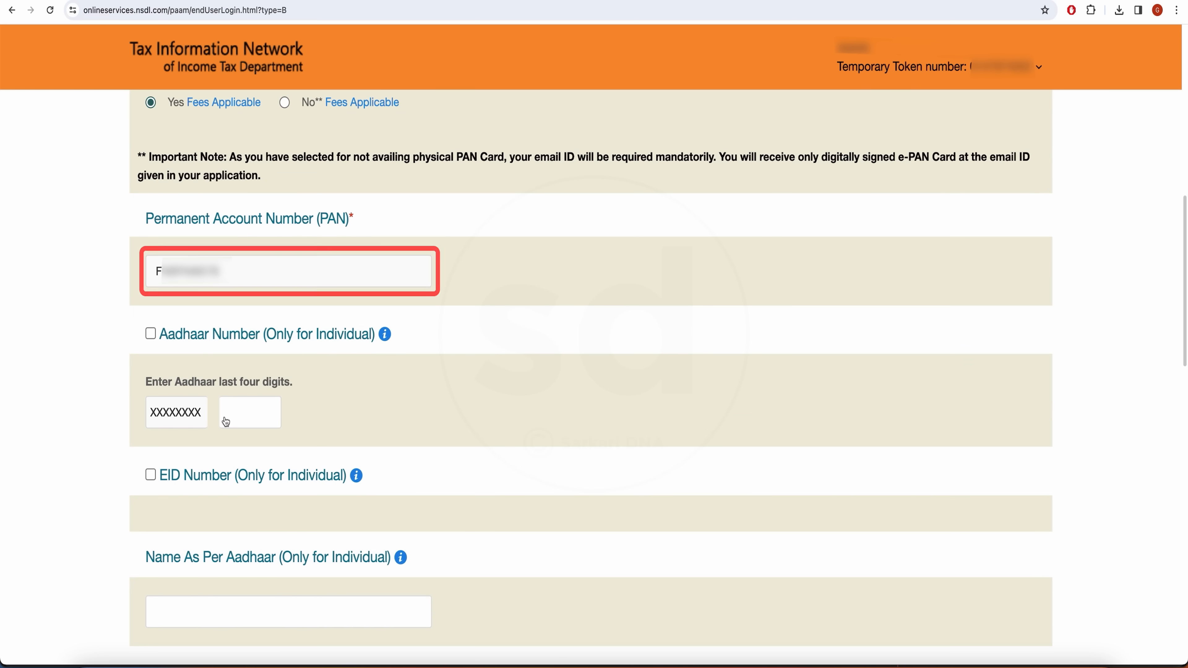
left_click(251, 416)
scroll(402, 399, "down", 4)
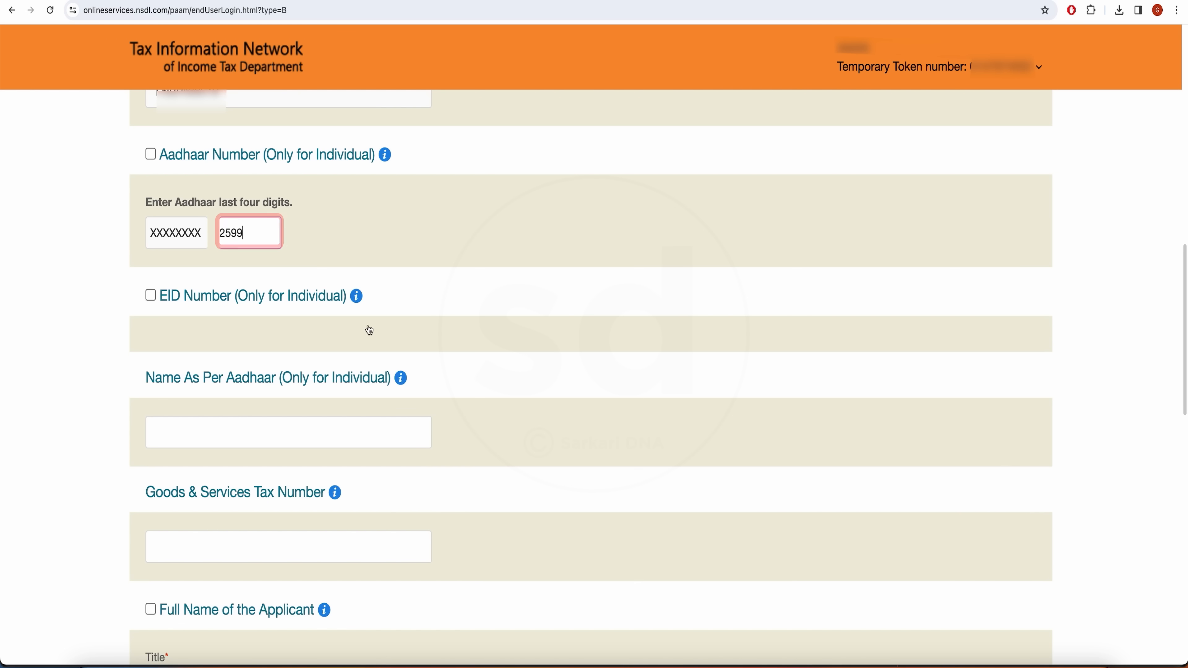
left_click(152, 298)
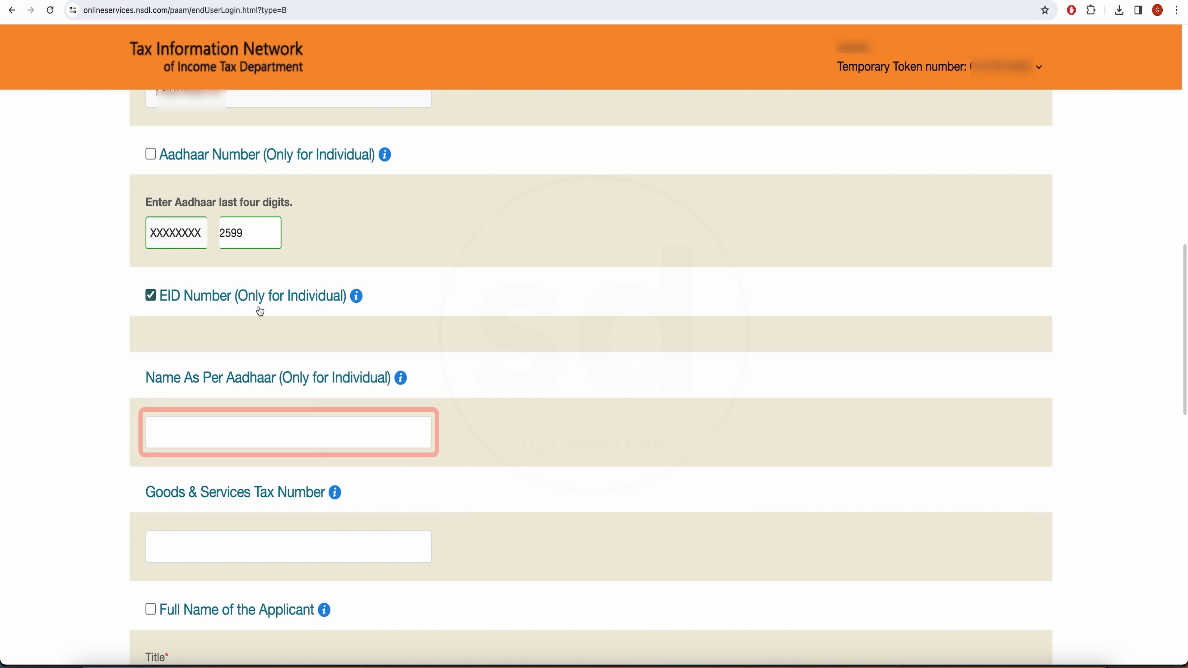
left_click(274, 431)
type("A")
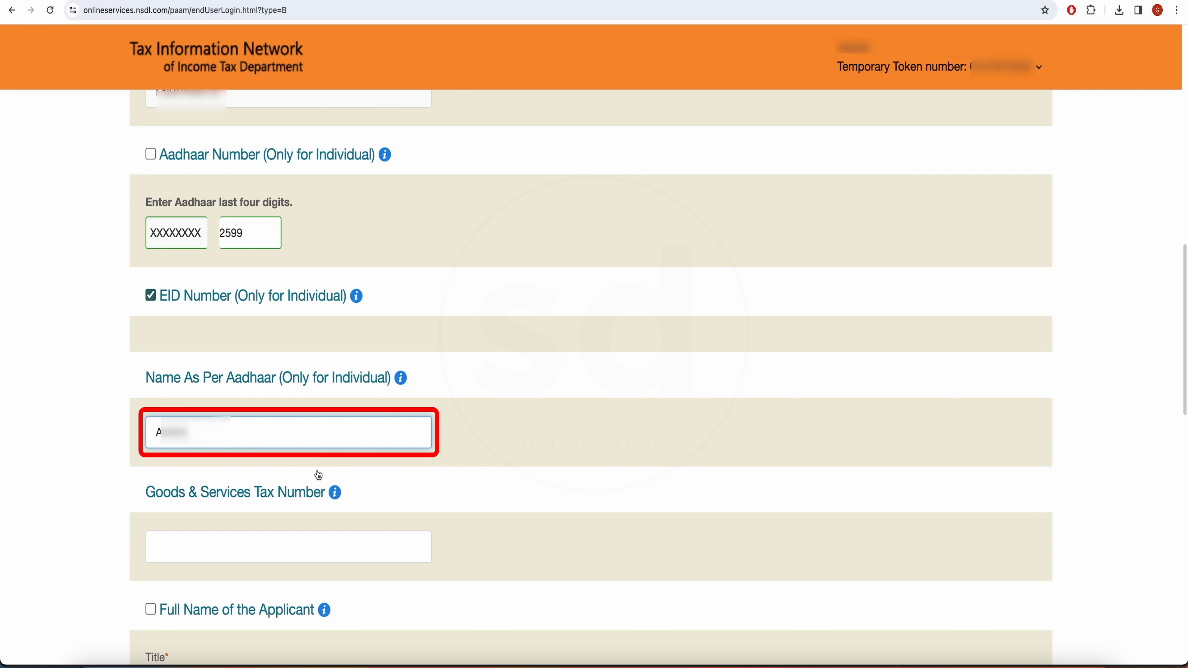
scroll(16, 254, "down", 8)
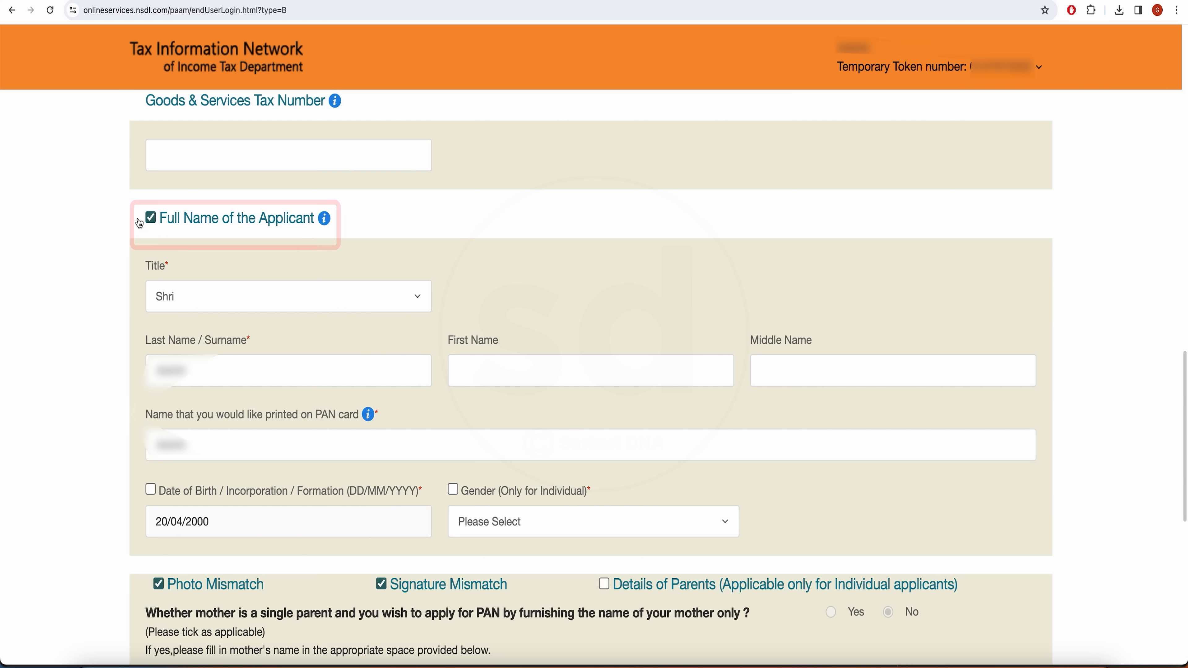
Tick Date of Birth to mark it for correction.
scroll(229, 252, "up", 1)
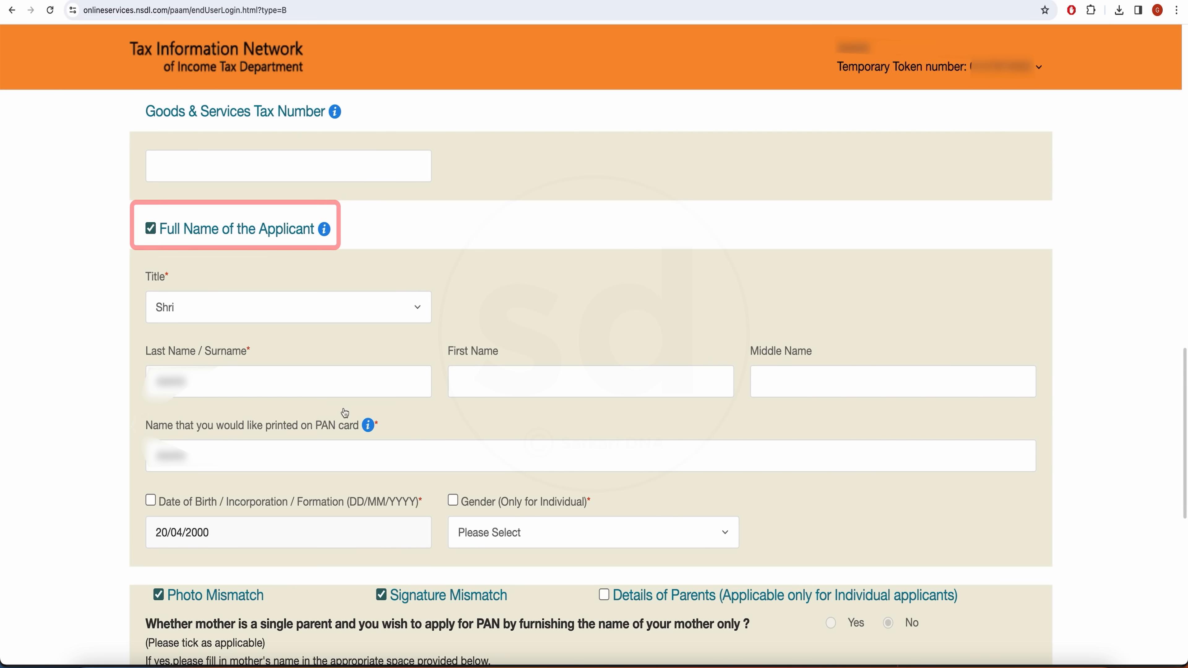
scroll(567, 523, "down", 5)
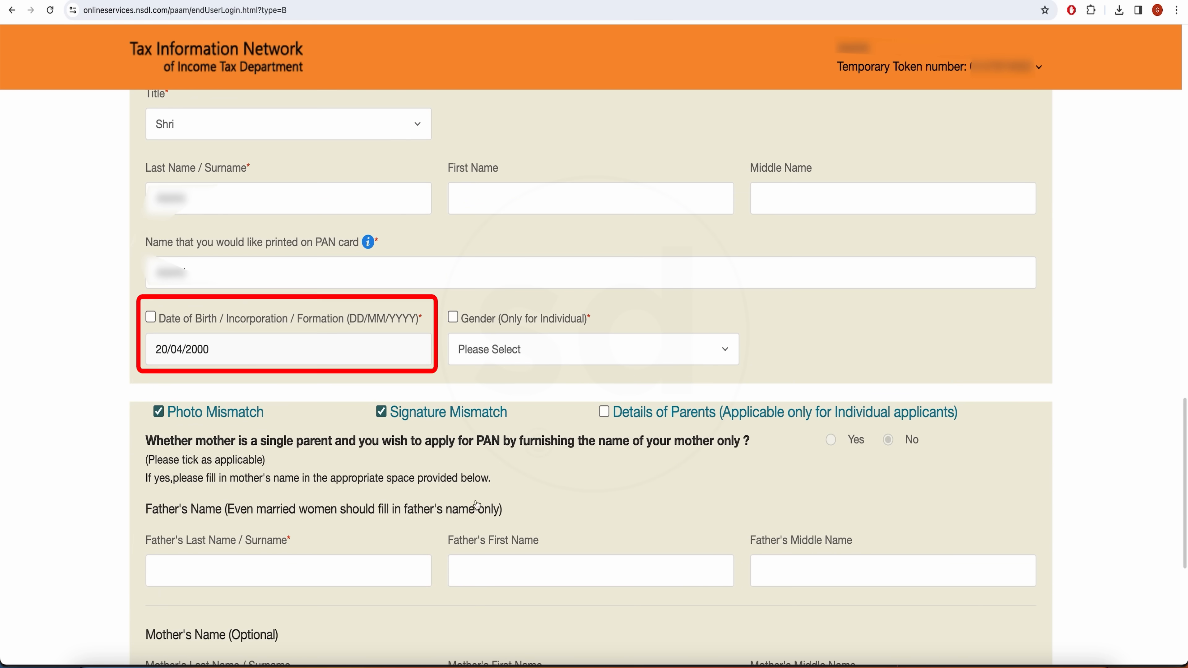
left_click(152, 319)
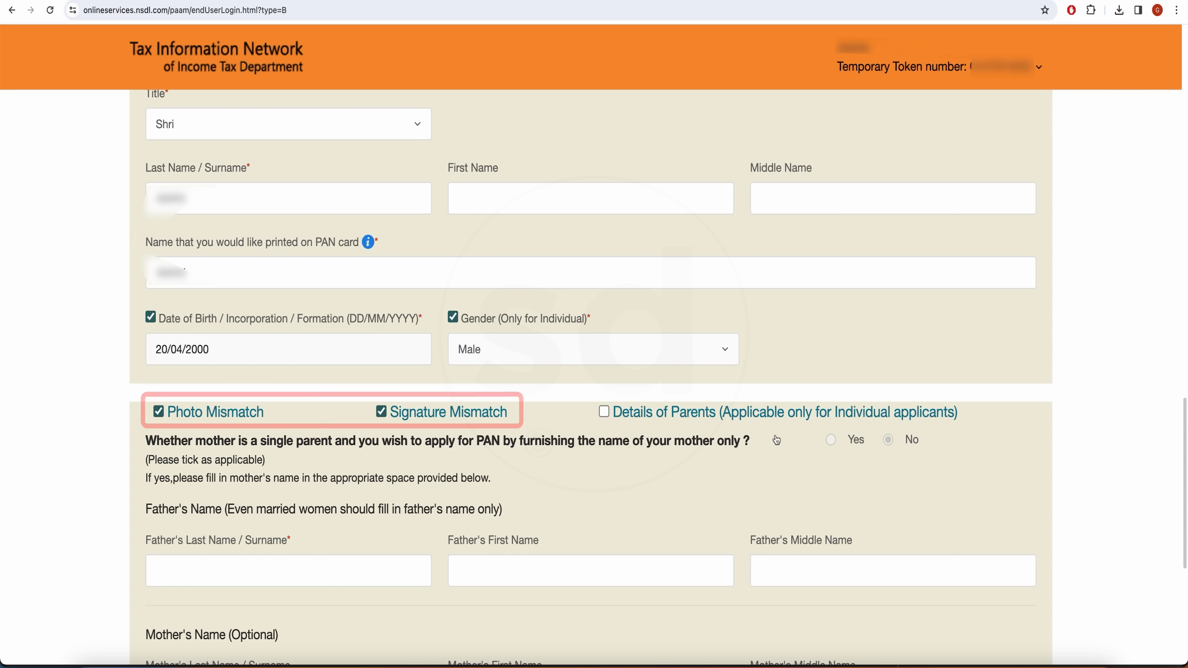
scroll(311, 495, "down", 5)
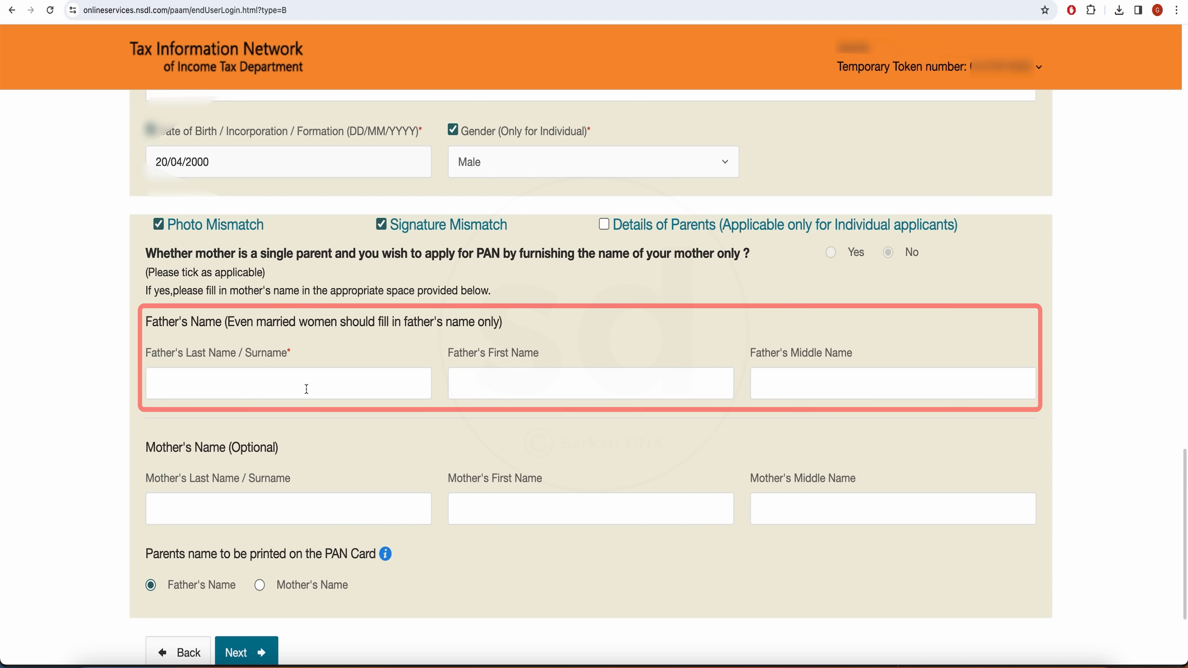
Enter the father's last and first names, then go to the Contact & other details step.
left_click(314, 388)
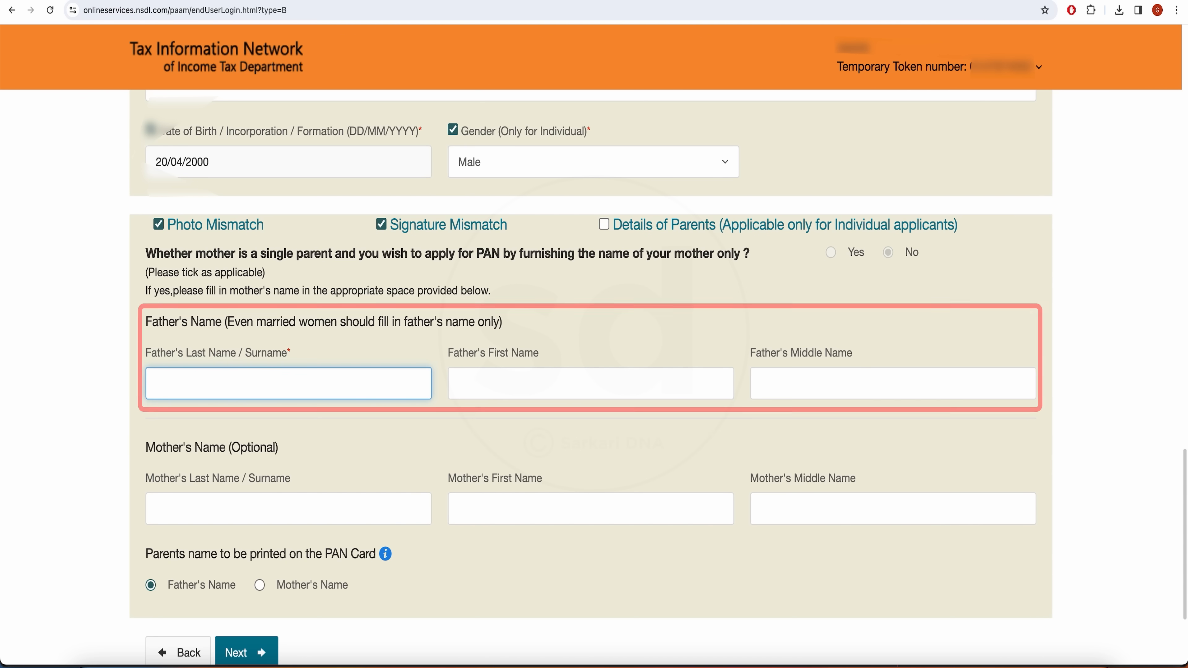
left_click(490, 383)
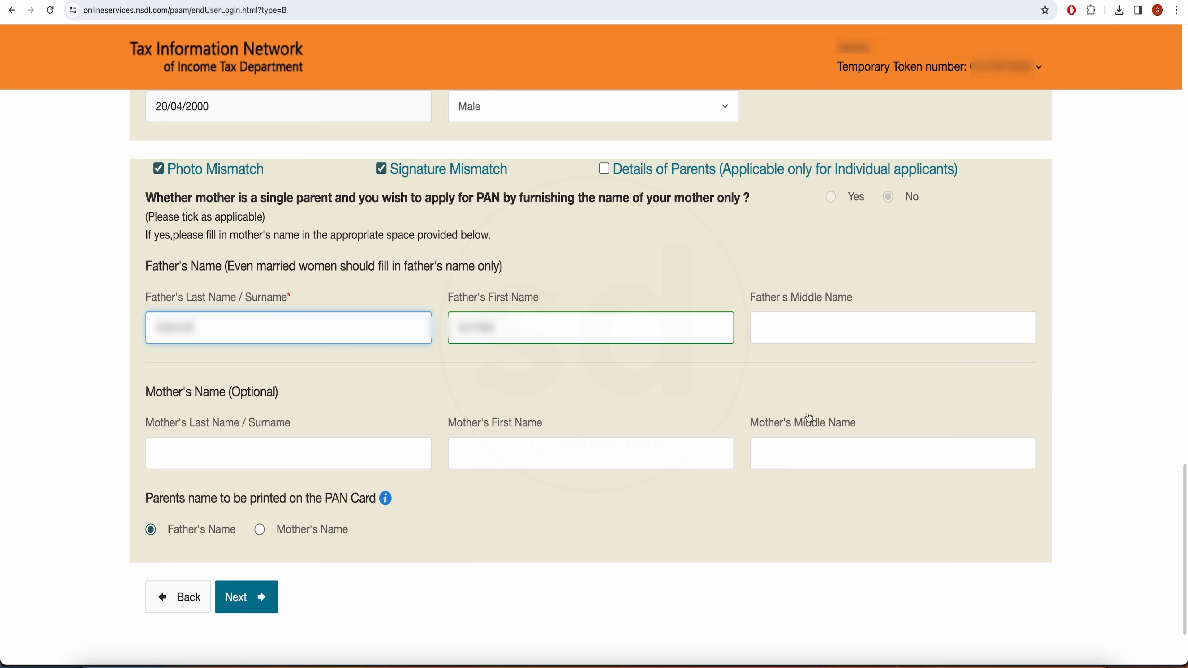
scroll(663, 406, "down", 3)
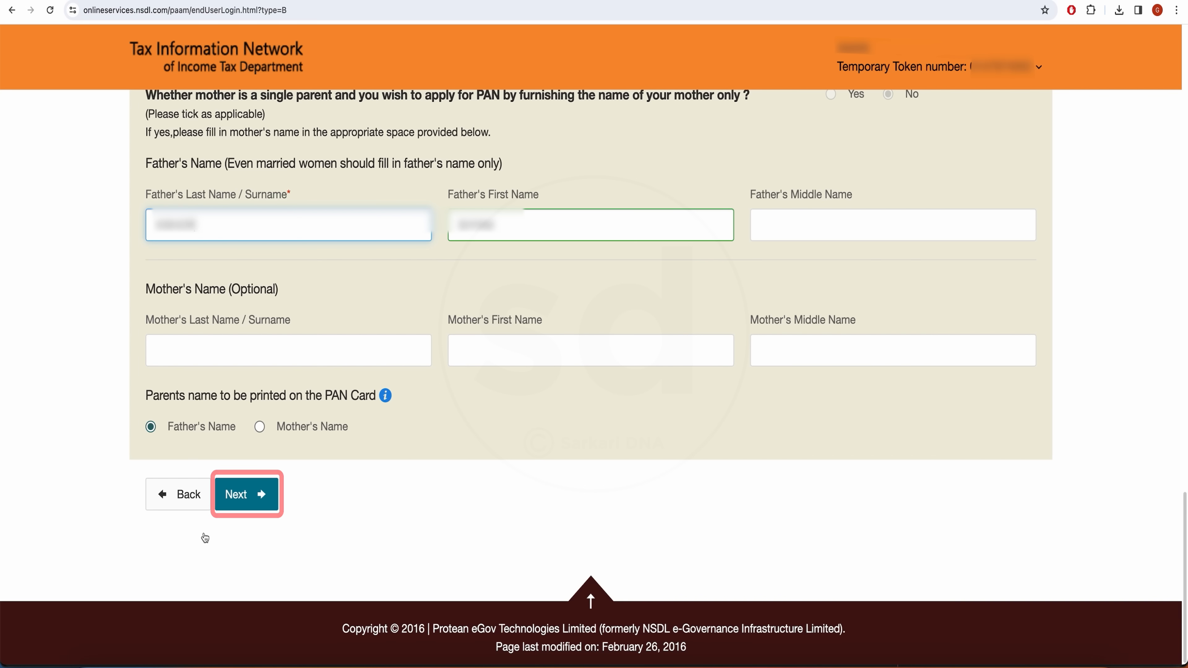
left_click(236, 504)
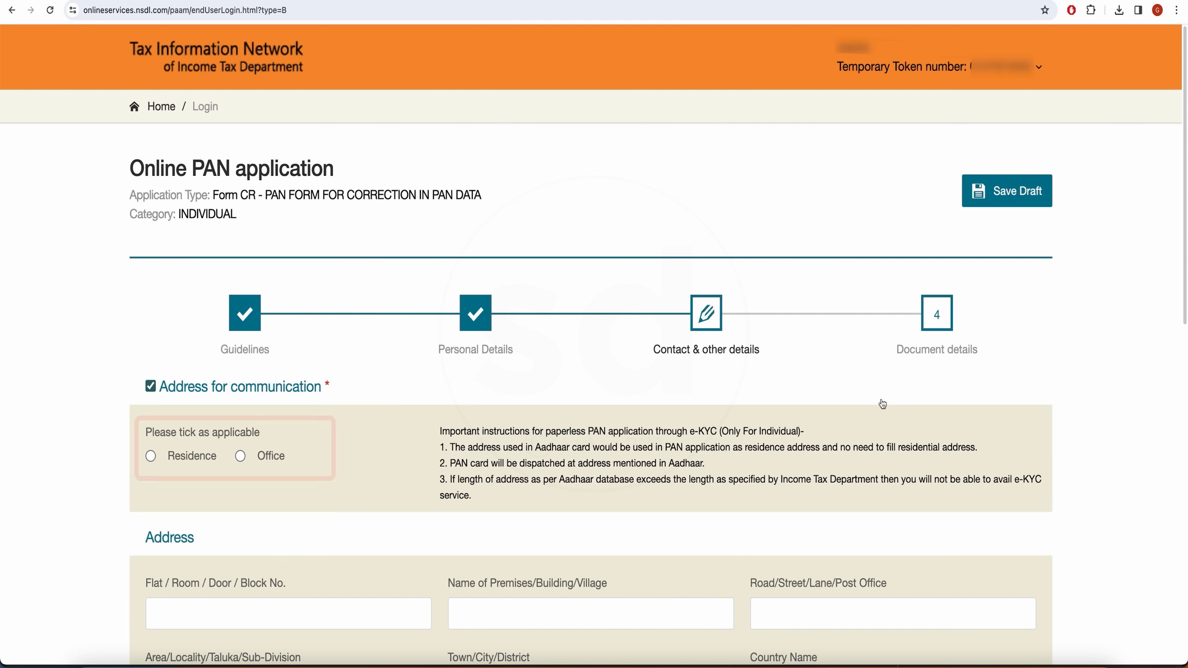
Choose Residence as the communication address, with country INDIA and the pin code entered.
scroll(758, 404, "down", 5)
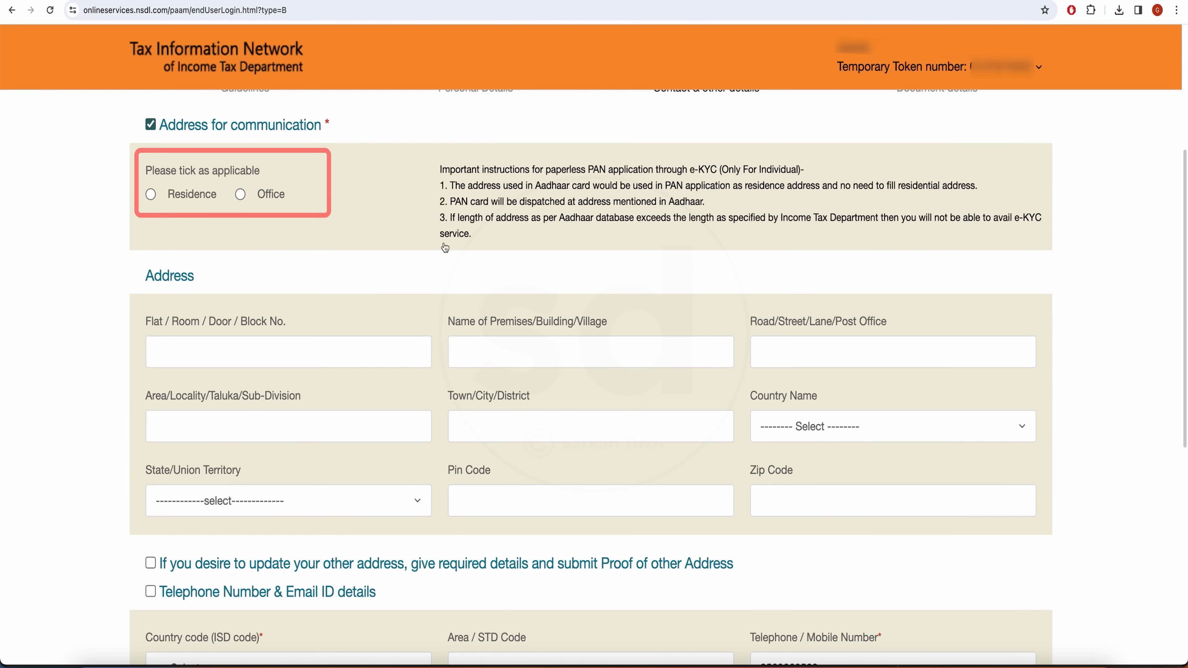
left_click(150, 196)
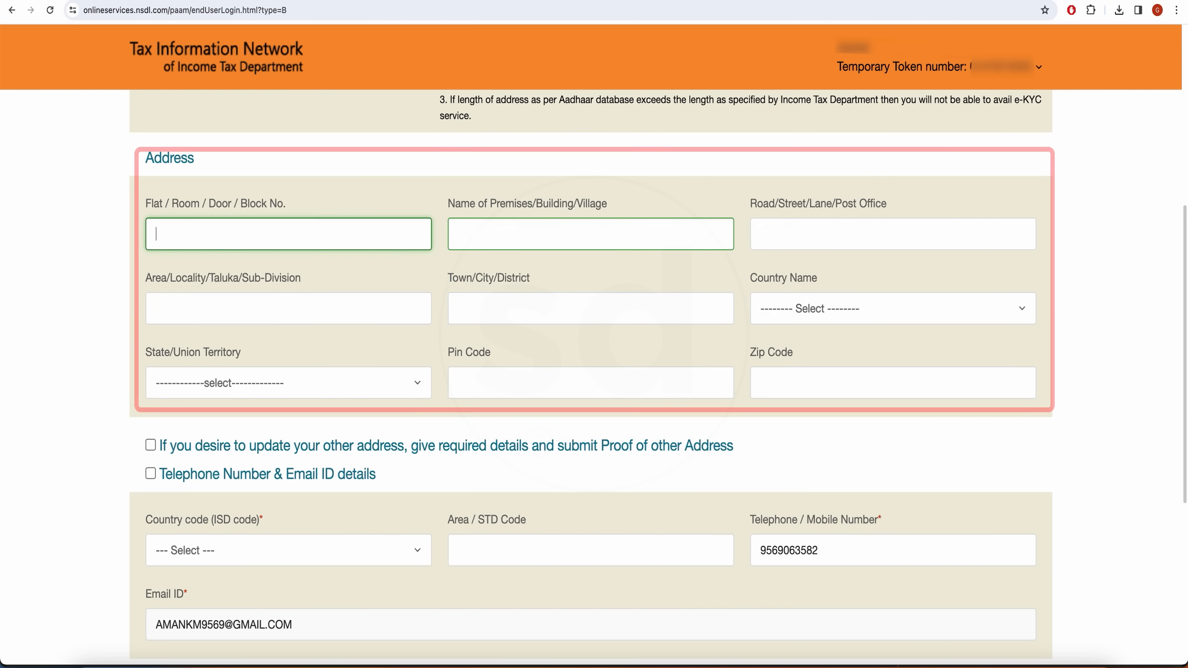
left_click(917, 313)
scroll(886, 491, "down", 20)
left_click(886, 490)
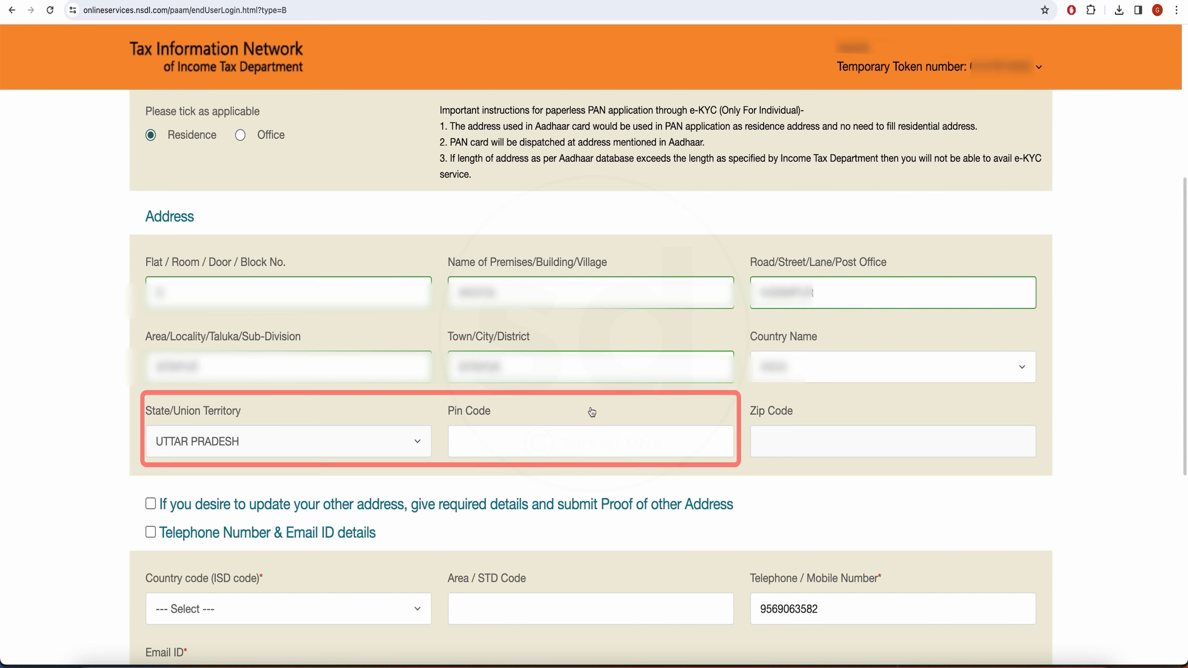
left_click(590, 441)
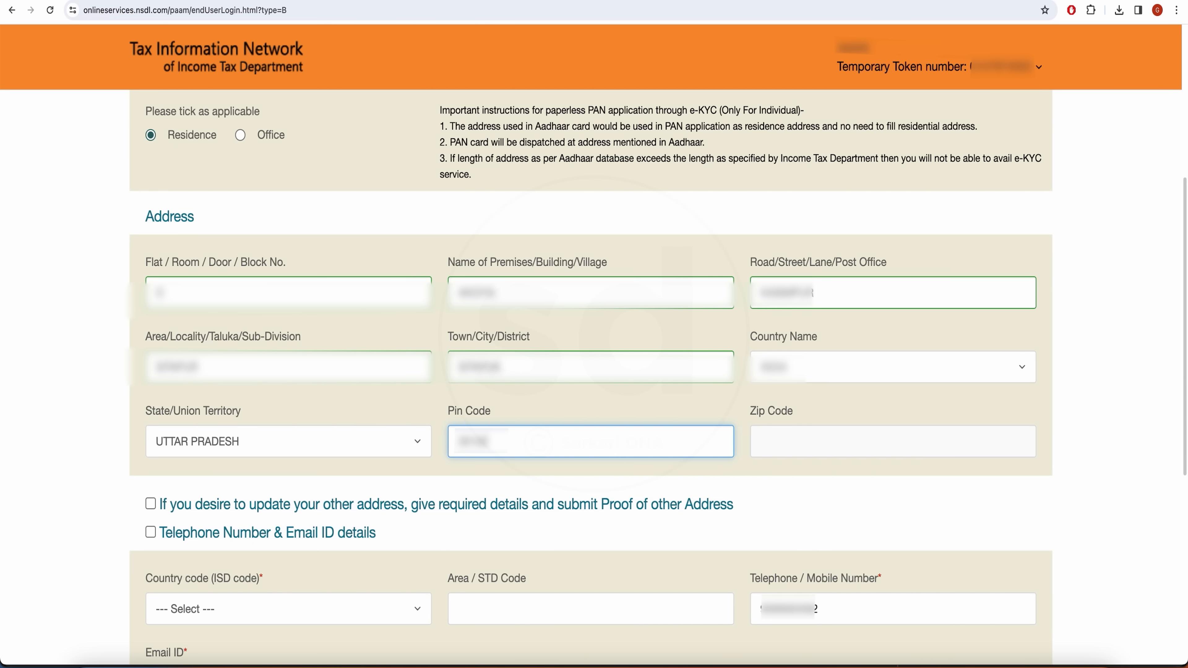
scroll(806, 481, "down", 4)
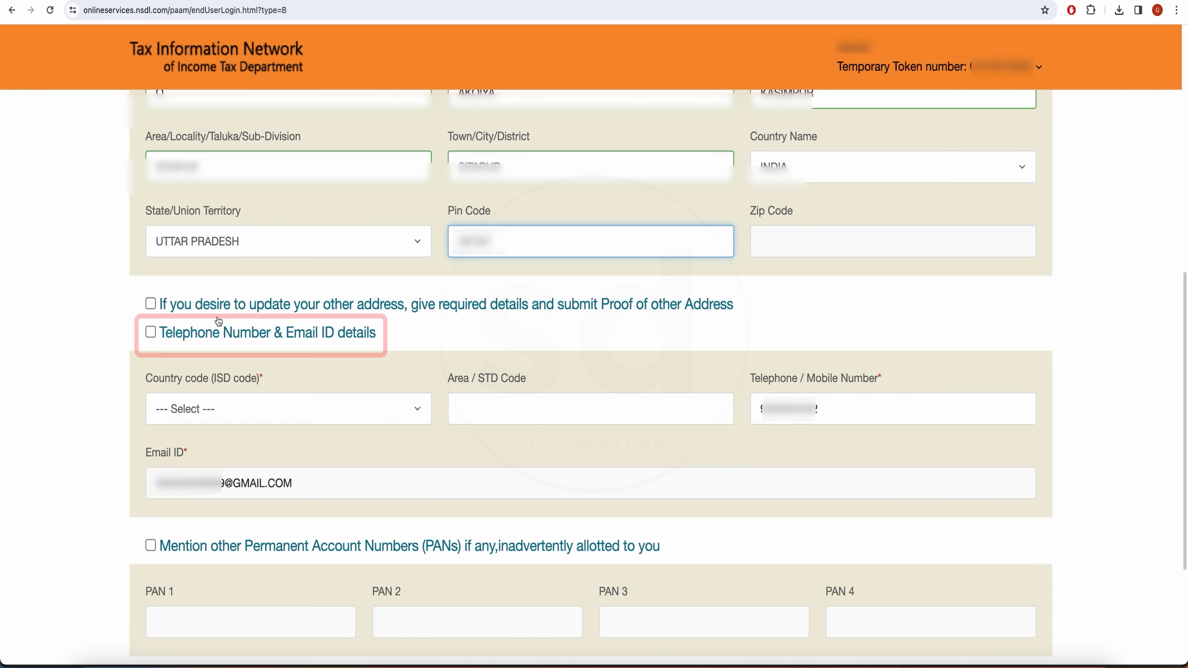
Tick Telephone Number & Email details and set the ISD code to INDIA (91).
left_click(254, 344)
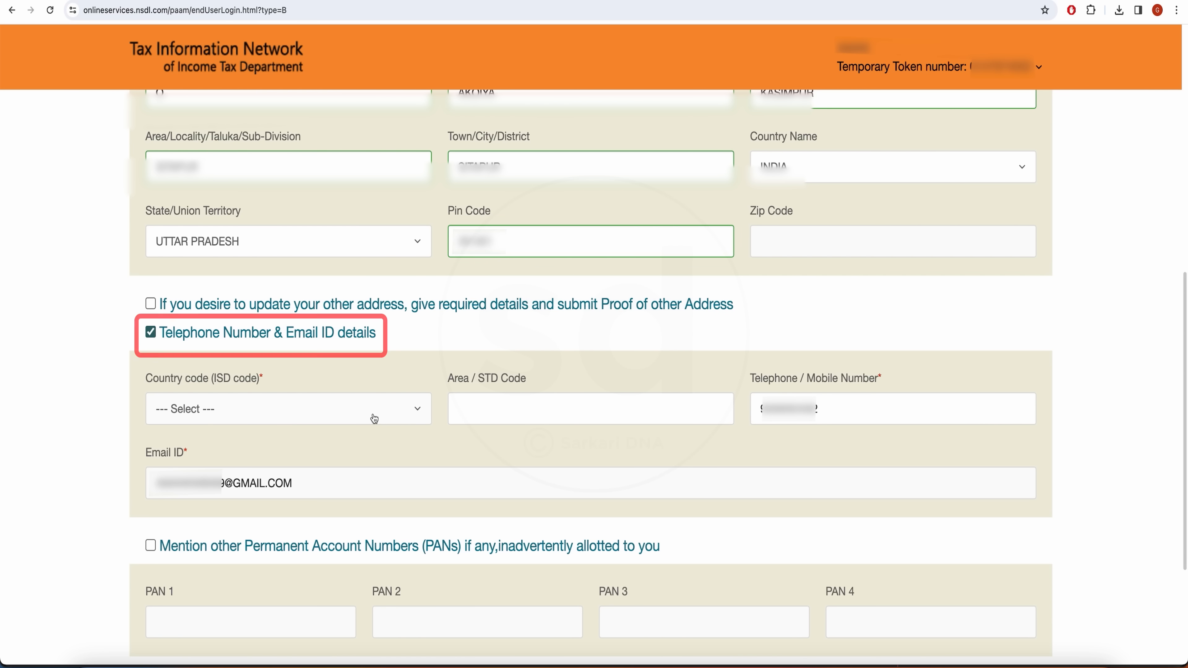
left_click(402, 414)
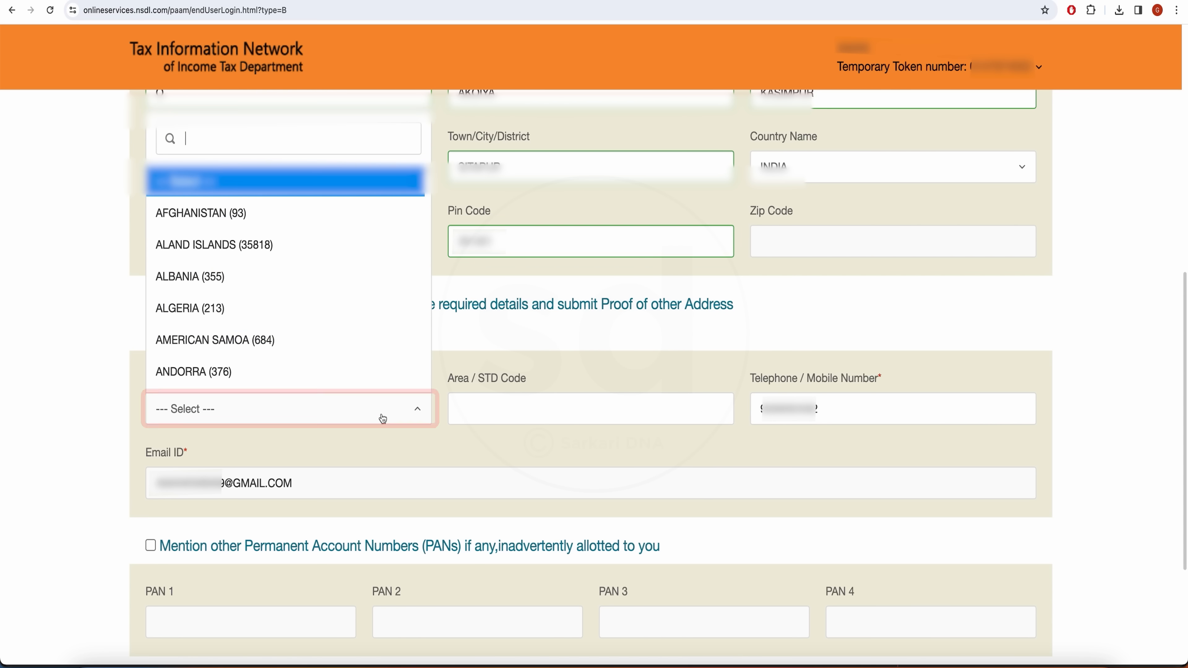
scroll(268, 354, "down", 15)
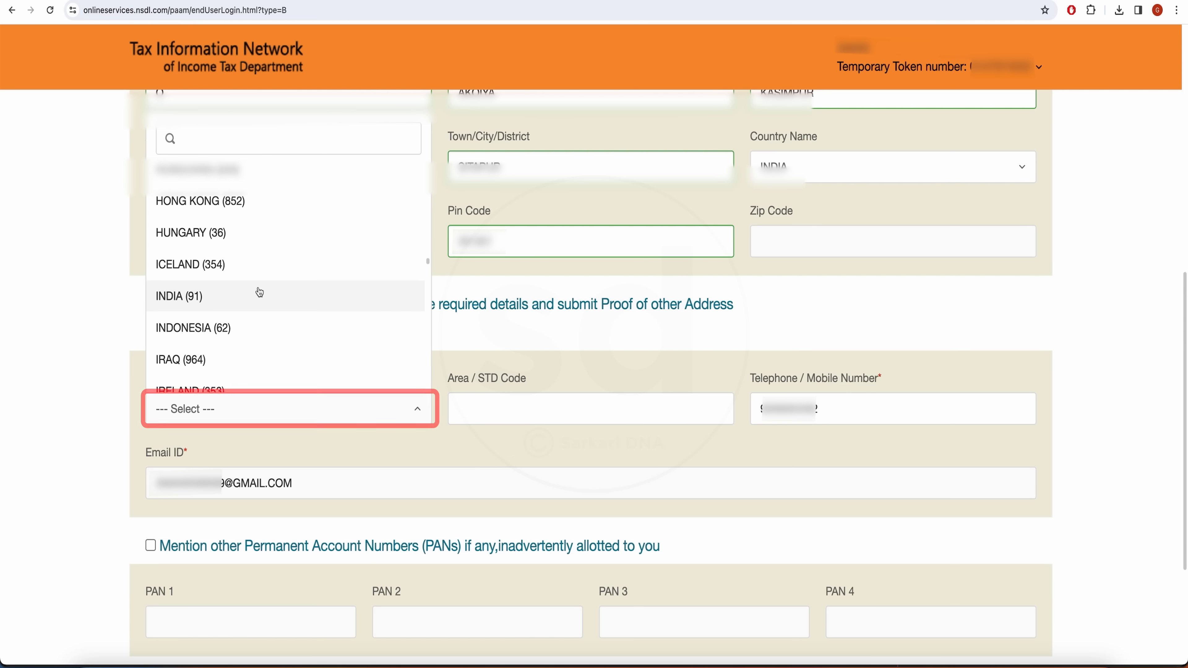
left_click(183, 299)
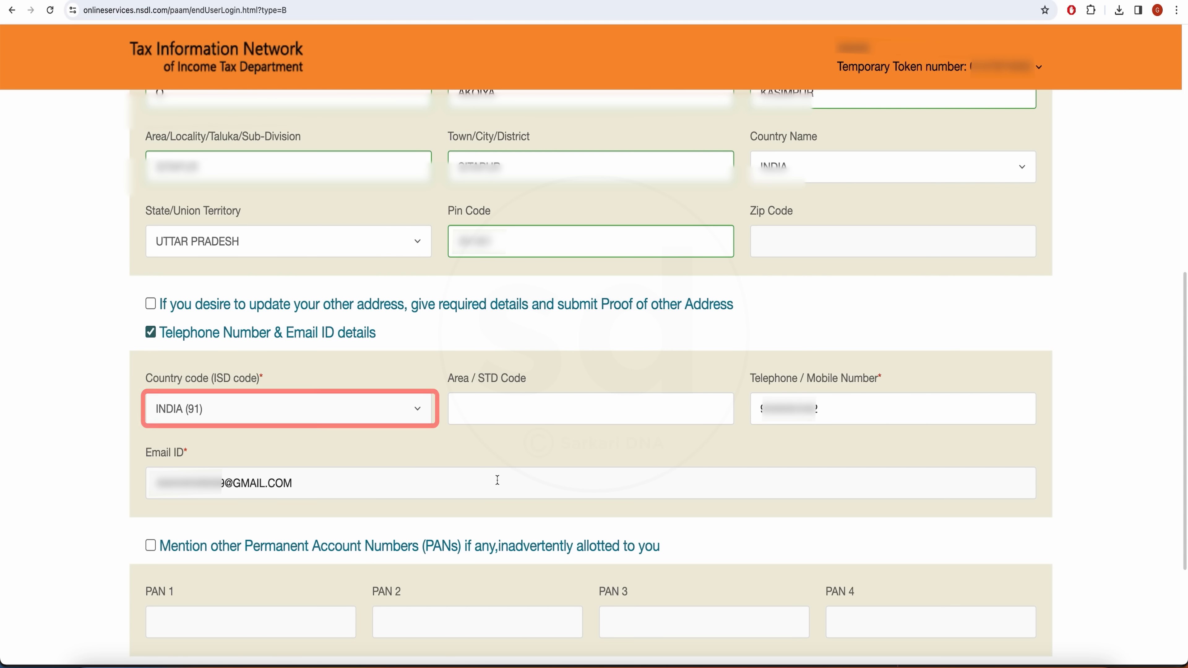
scroll(496, 480, "down", 5)
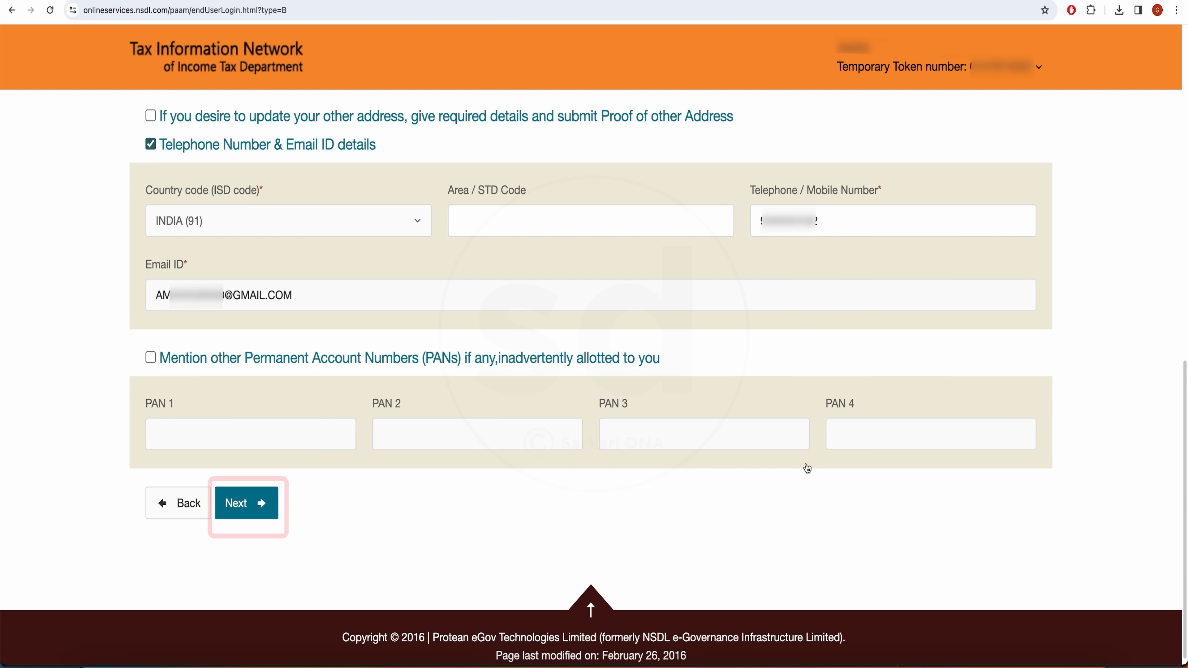
Advance to Document details and pick the proof of identity and proof of address documents.
left_click(245, 510)
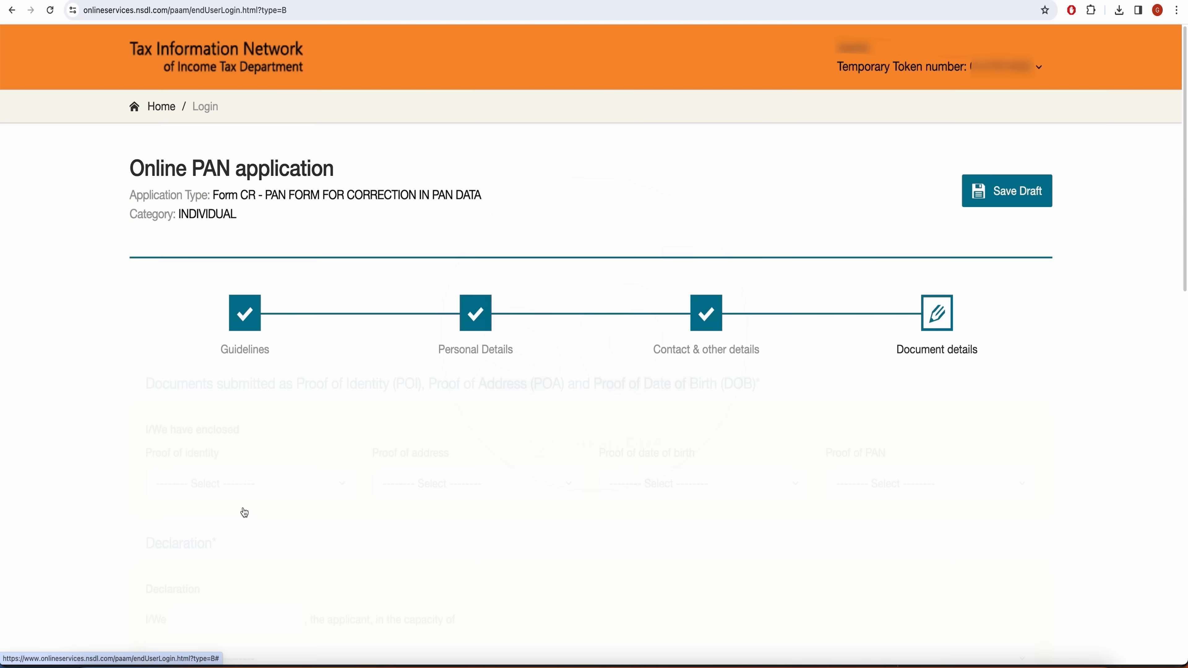
scroll(524, 455, "down", 6)
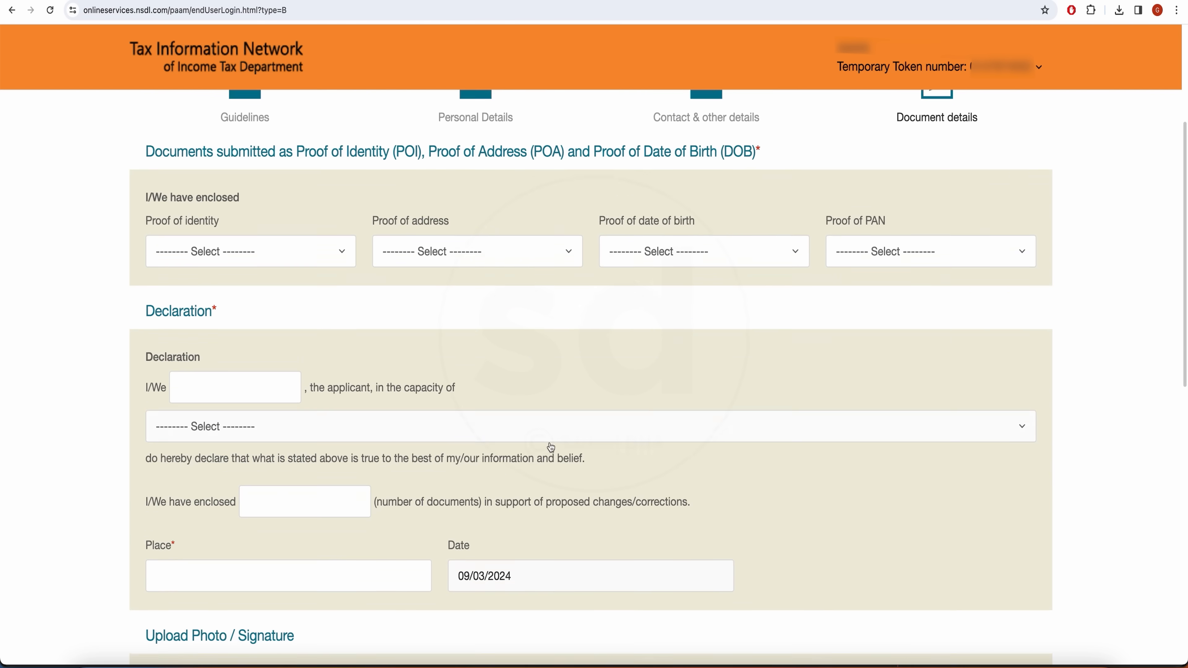
scroll(501, 441, "up", 6)
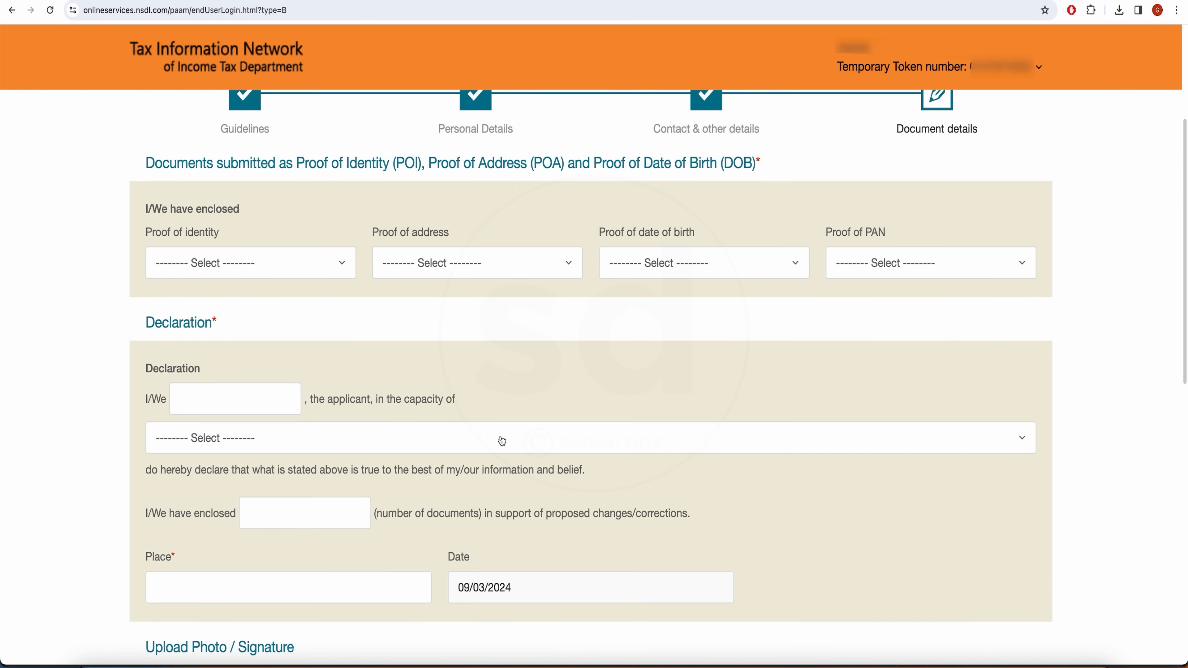
scroll(429, 415, "down", 2)
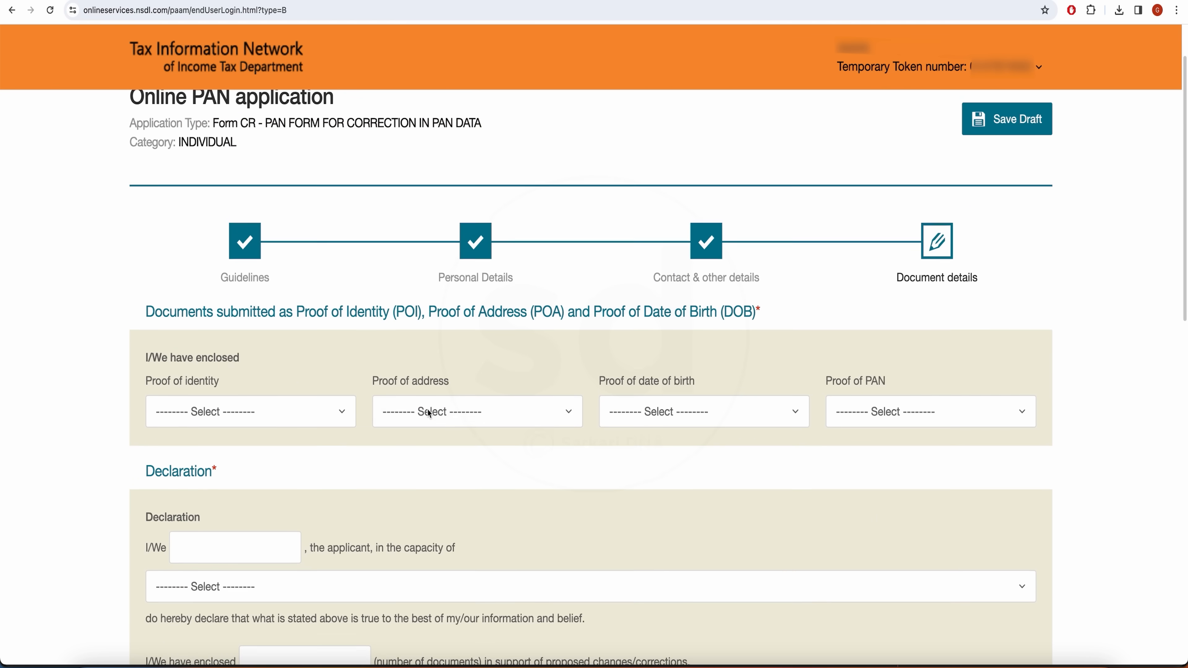
scroll(391, 435, "up", 2)
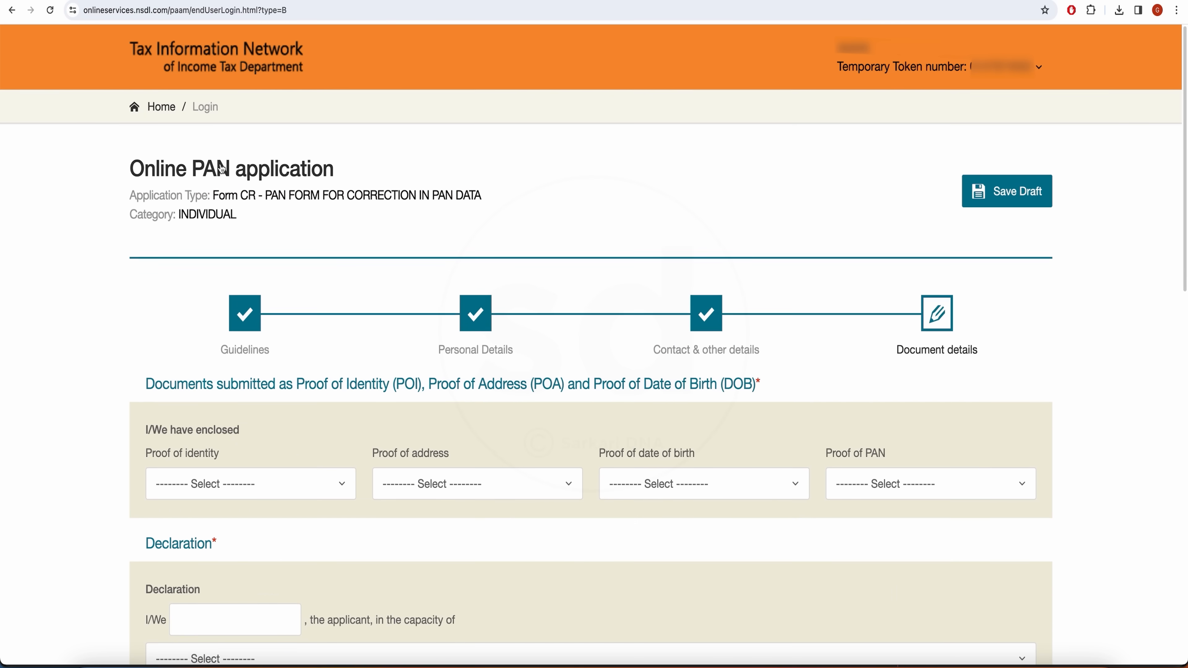
scroll(252, 243, "down", 5)
left_click(307, 243)
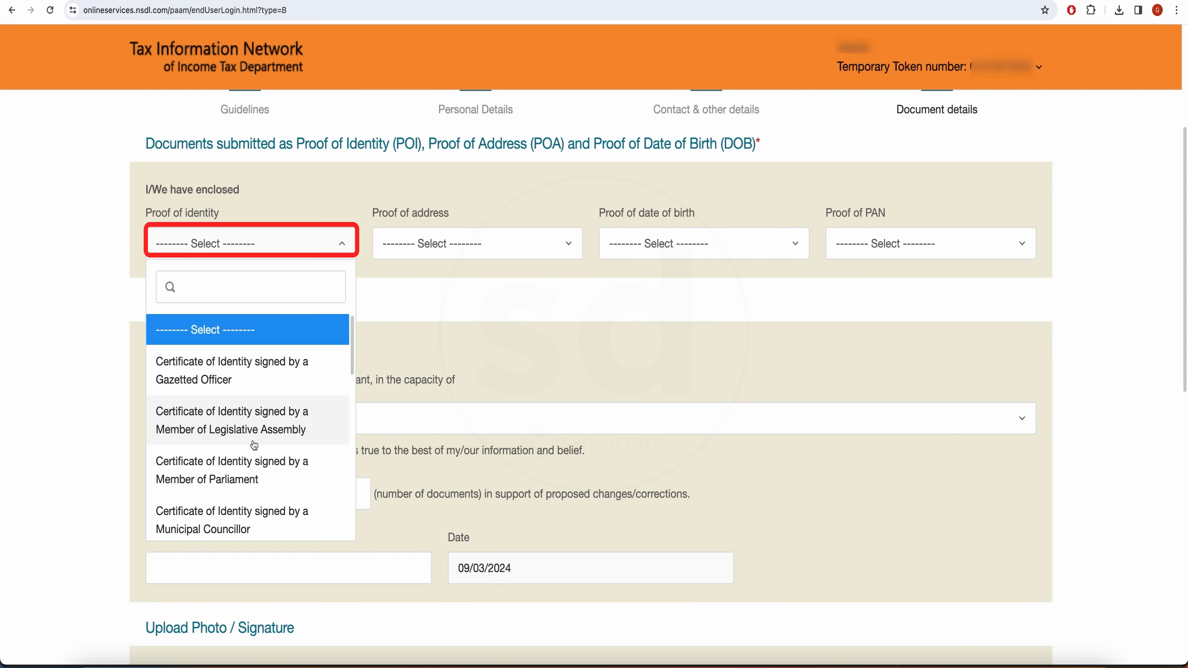
scroll(247, 483, "down", 3)
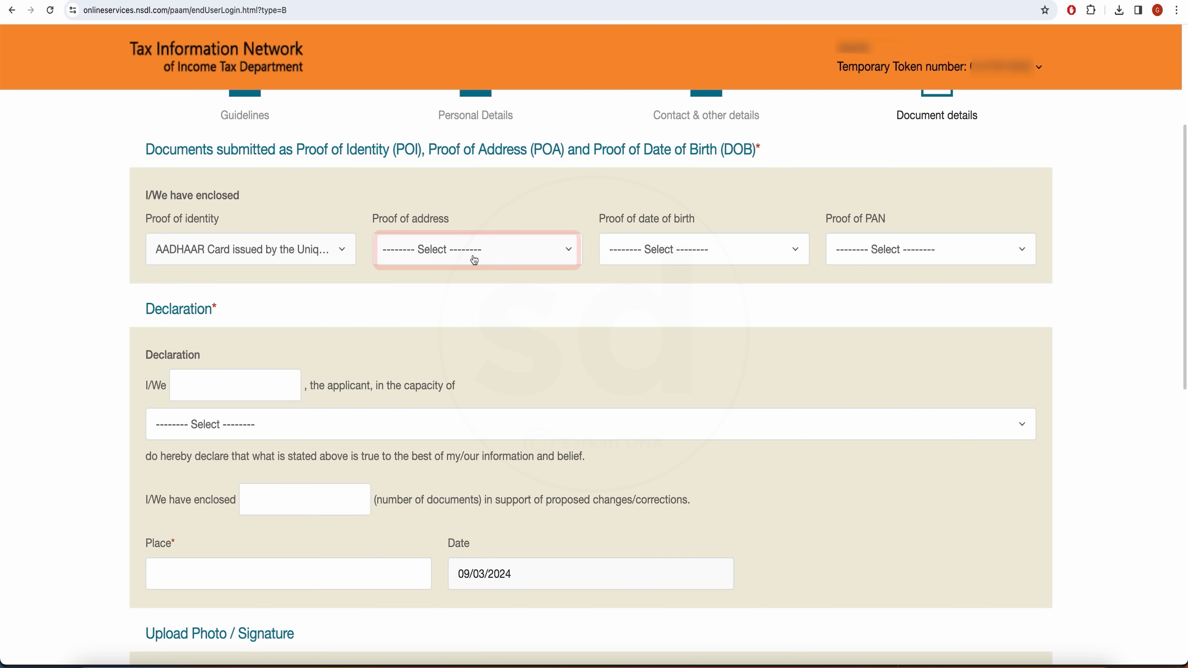
left_click(475, 261)
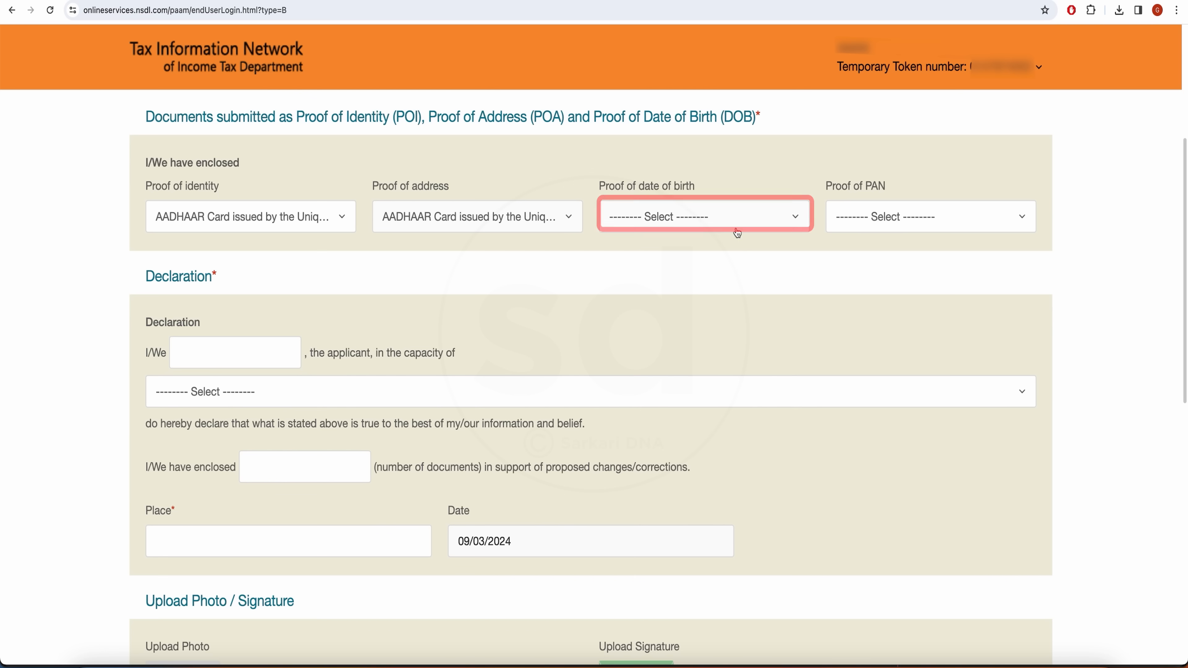
Select AADHAAR Card as proof of date of birth and bring up the Proof of PAN list.
left_click(738, 230)
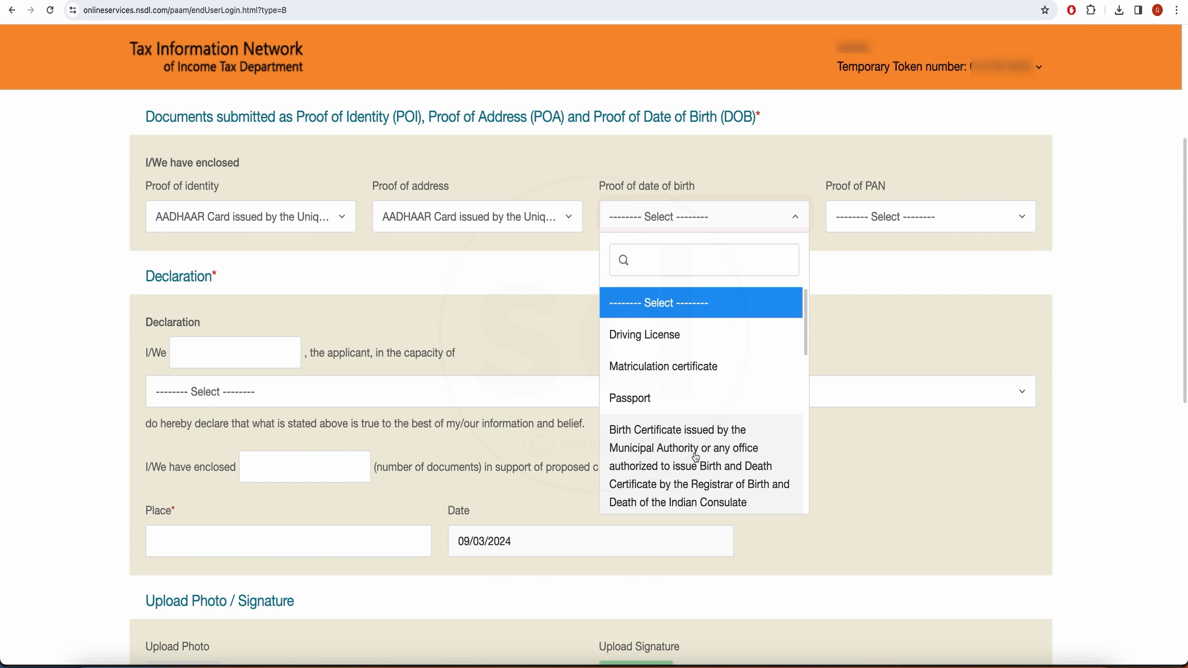
scroll(696, 457, "down", 10)
scroll(655, 429, "up", 3)
scroll(664, 433, "down", 3)
scroll(676, 434, "up", 3)
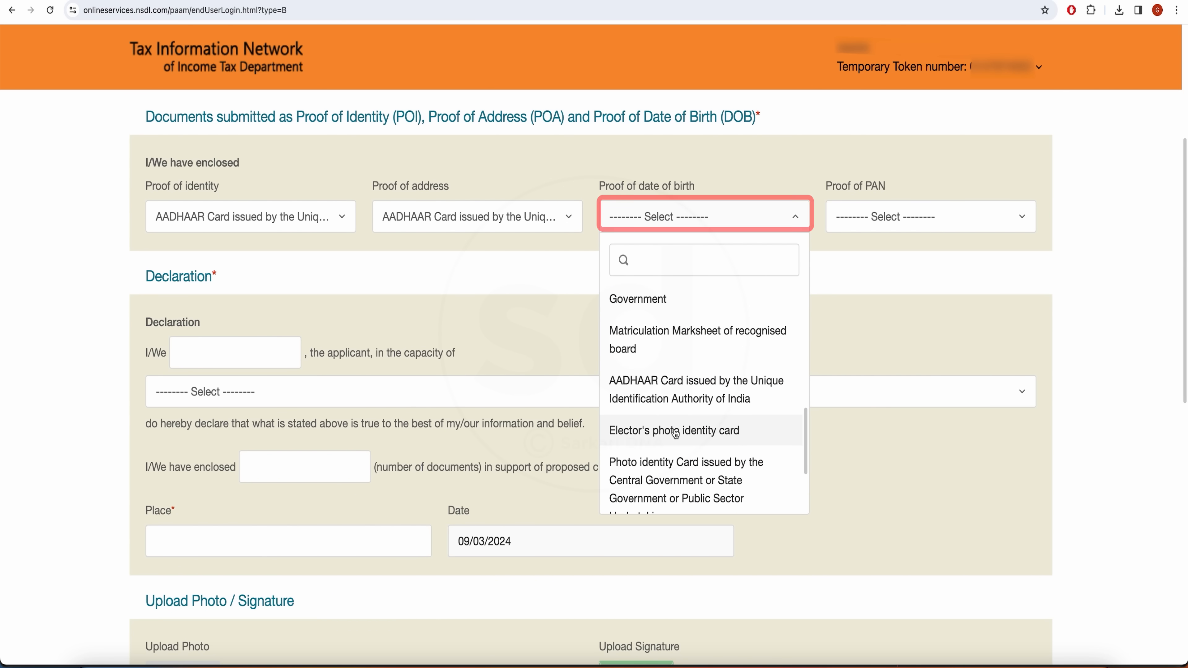
left_click(686, 396)
left_click(948, 226)
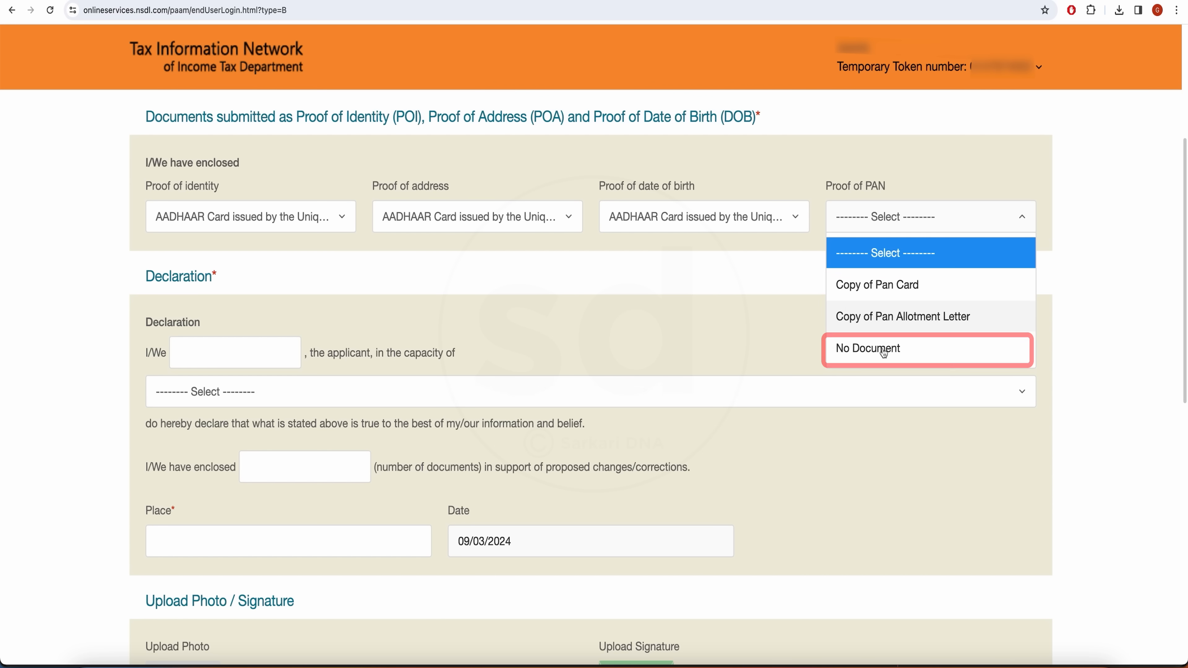
Mark Proof of PAN as No Document, then fill the declarant's name and choose Himself/Herself.
left_click(871, 350)
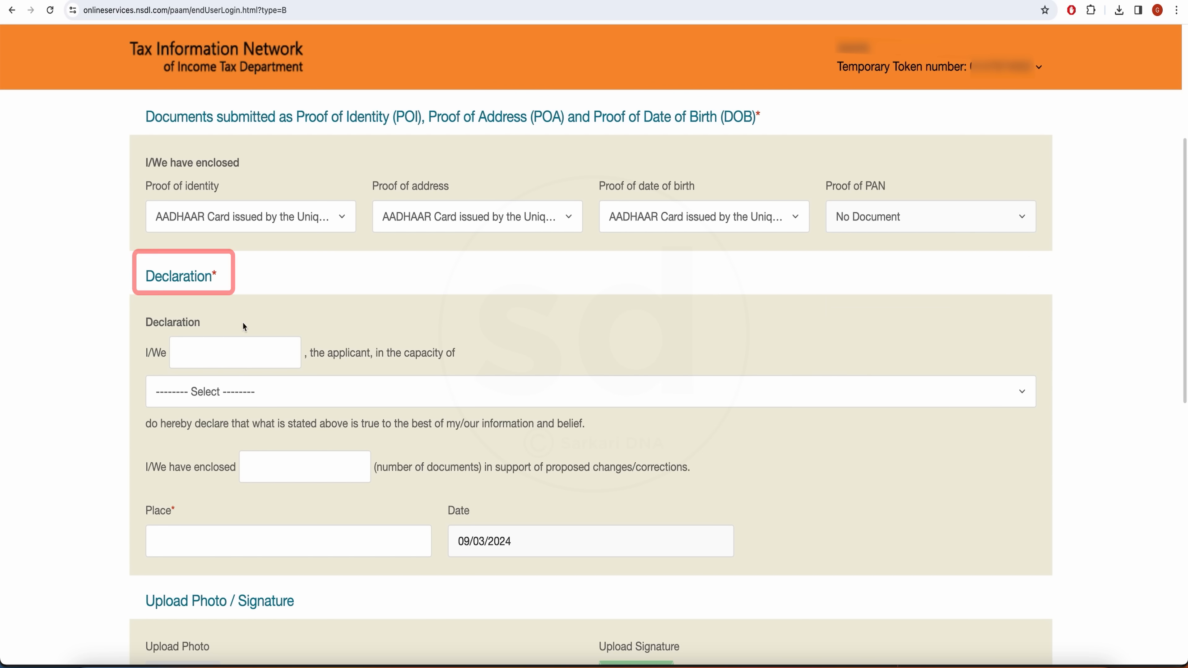
left_click(274, 351)
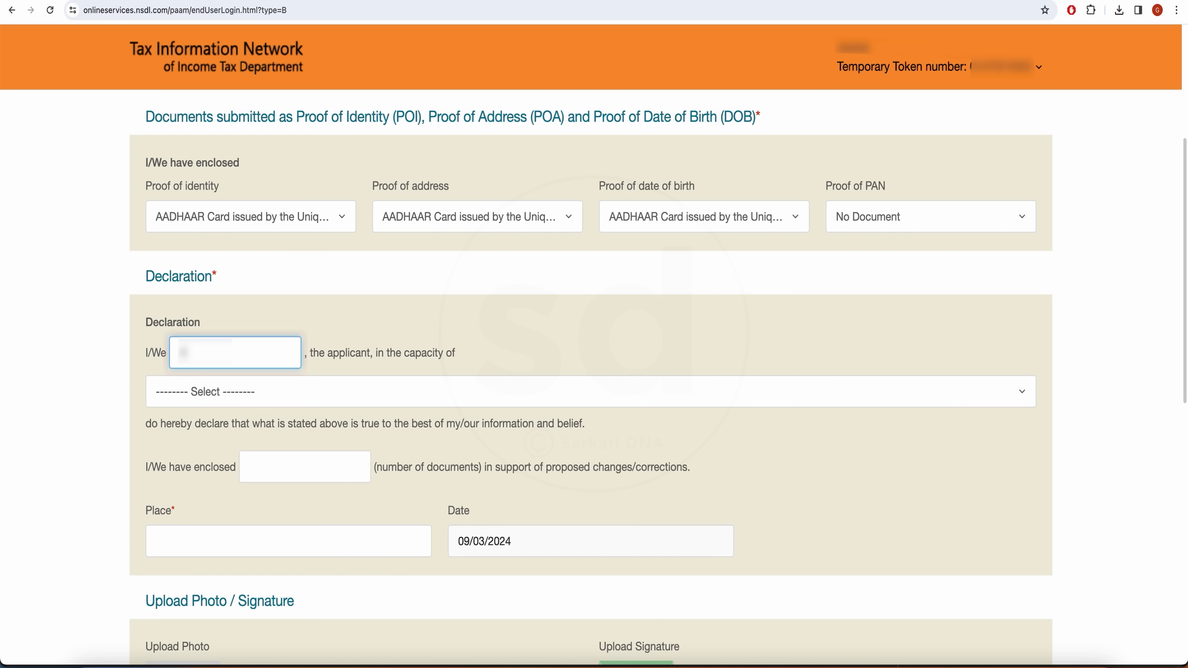
left_click(352, 396)
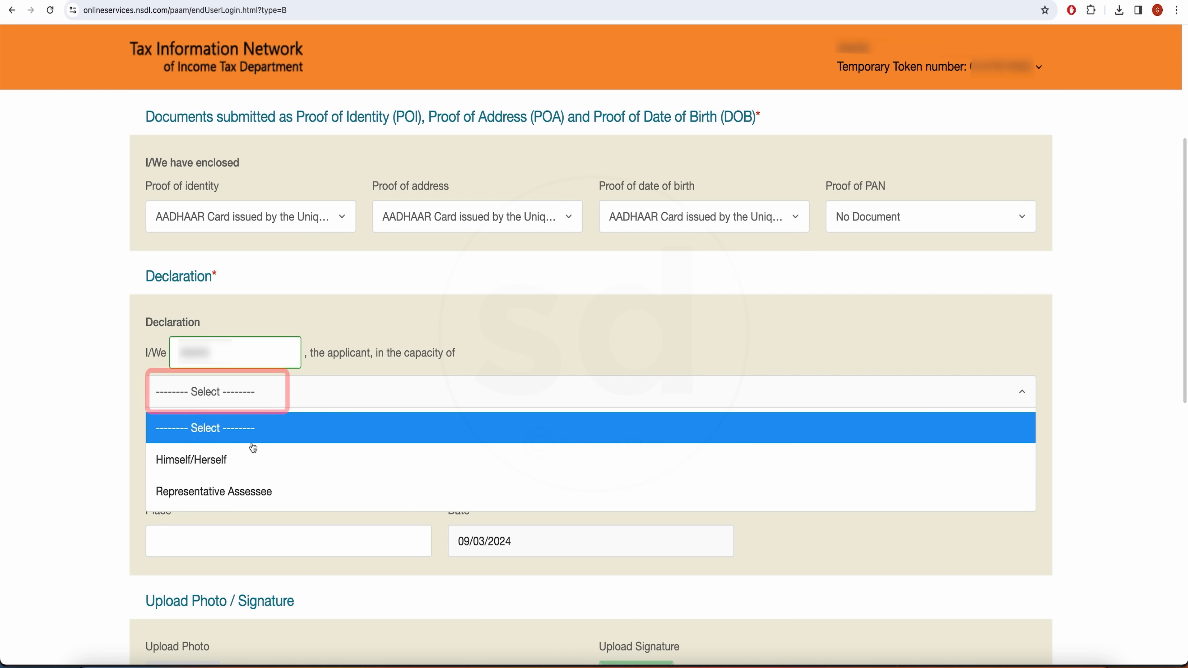
left_click(231, 461)
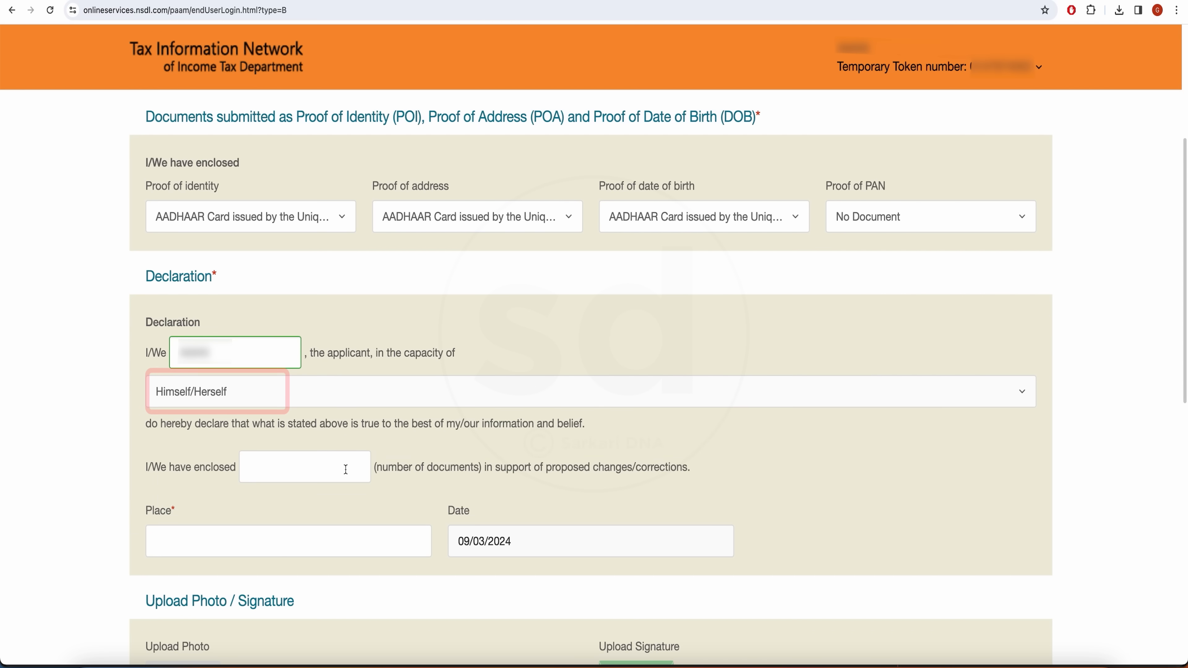
scroll(348, 469, "down", 3)
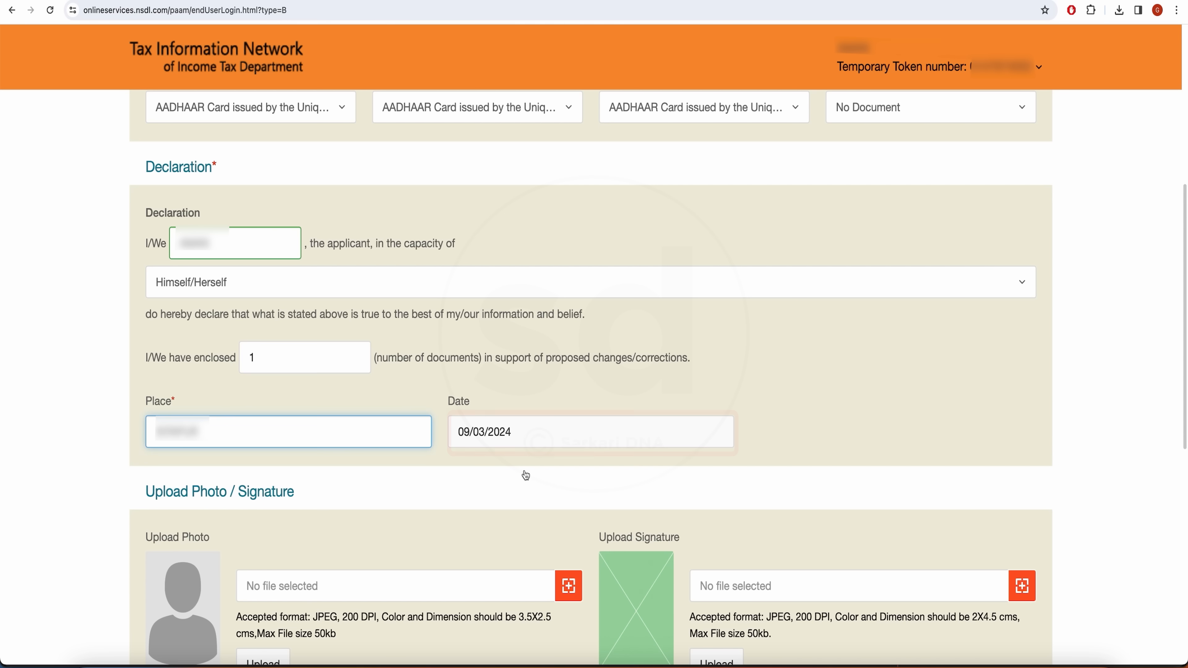
scroll(525, 476, "down", 3)
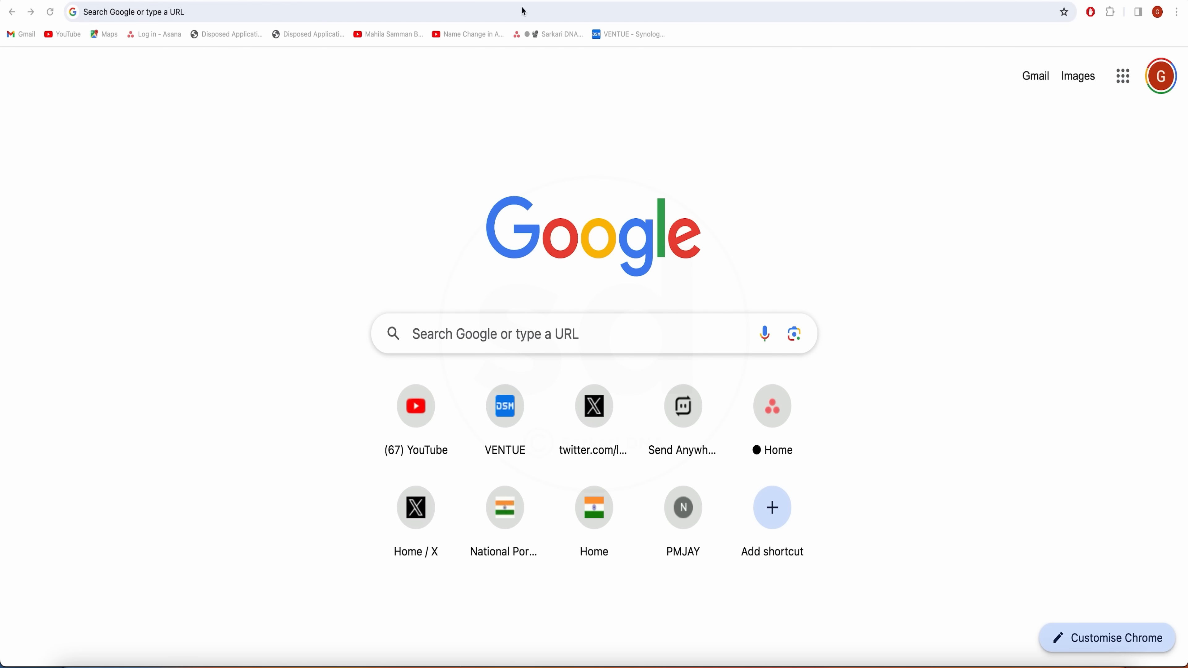
Search Google for 'sarkari dna' and open its Pan Card Photo Signature resize tool result.
left_click(540, 10)
type("sarkari dna")
key("Return")
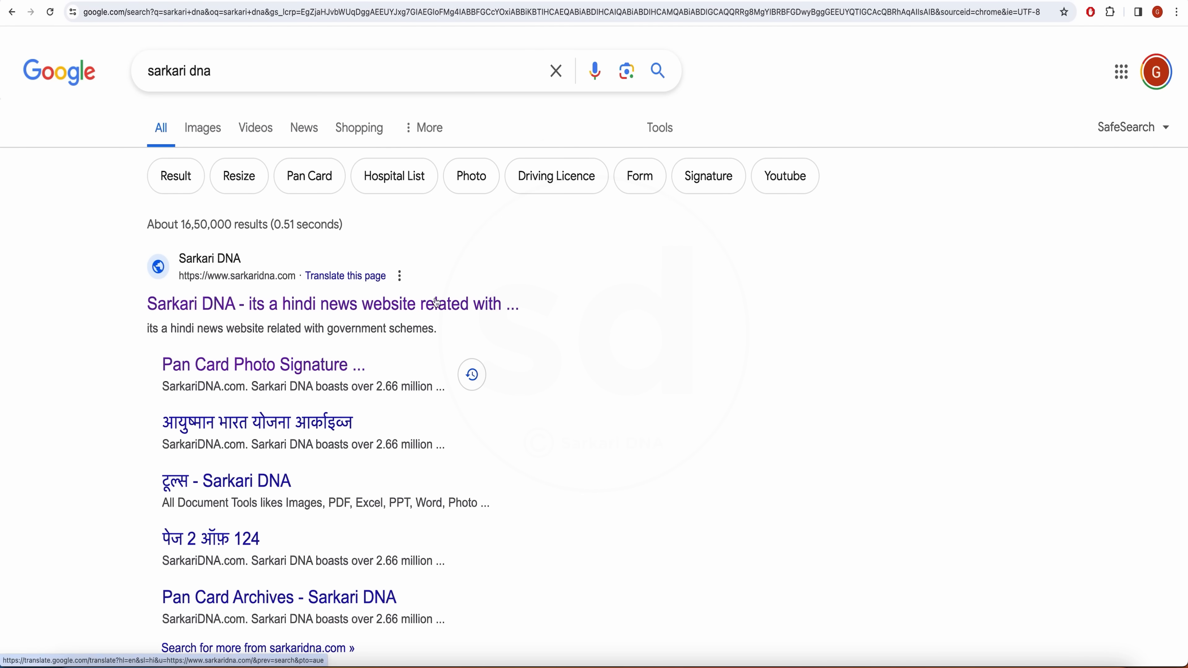
scroll(378, 383, "down", 1)
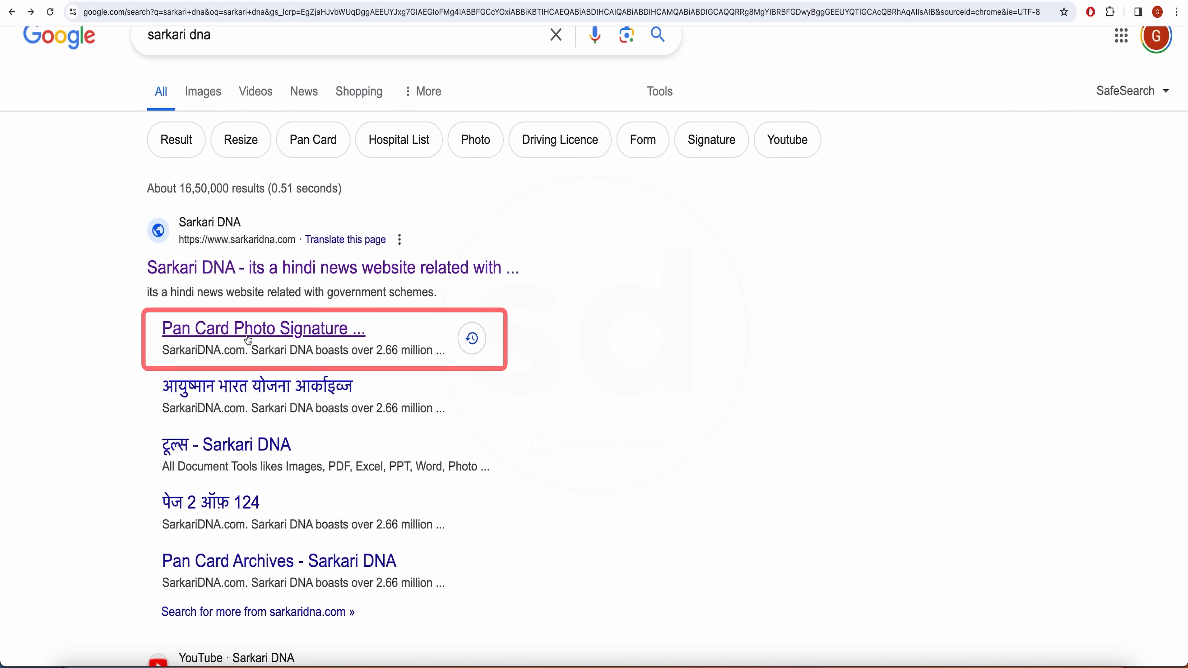
left_click(270, 339)
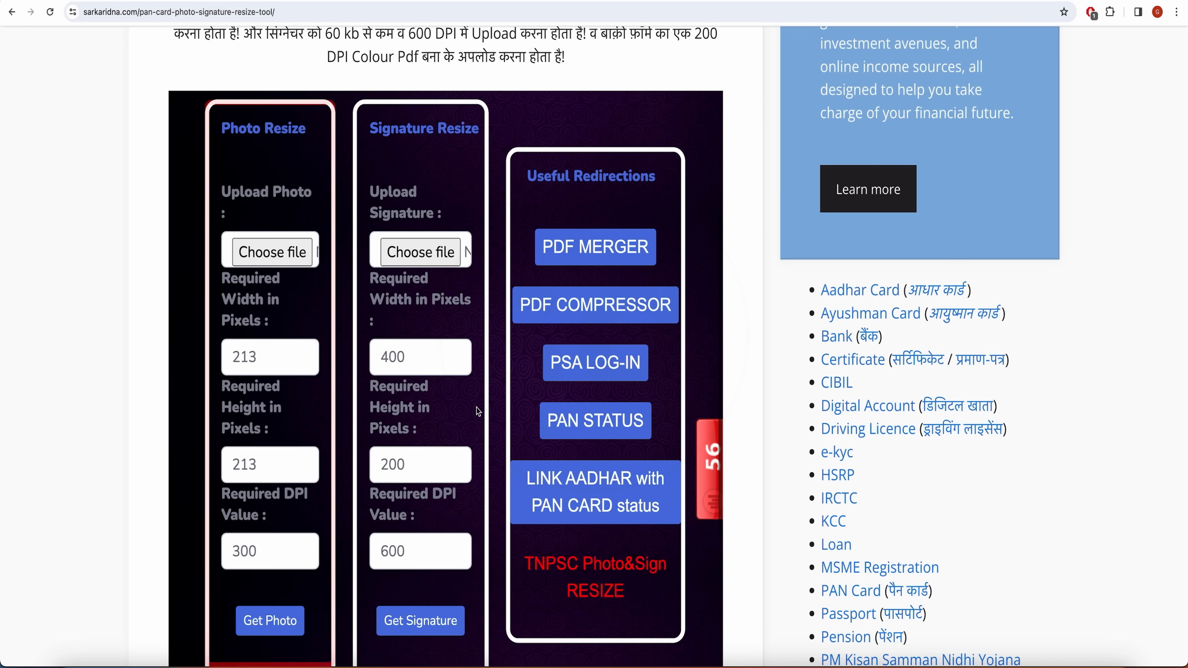
Load the applicant's photo into Sarkari DNA Photo Resize and save the resized PAN-sized photo.
scroll(681, 421, "up", 3)
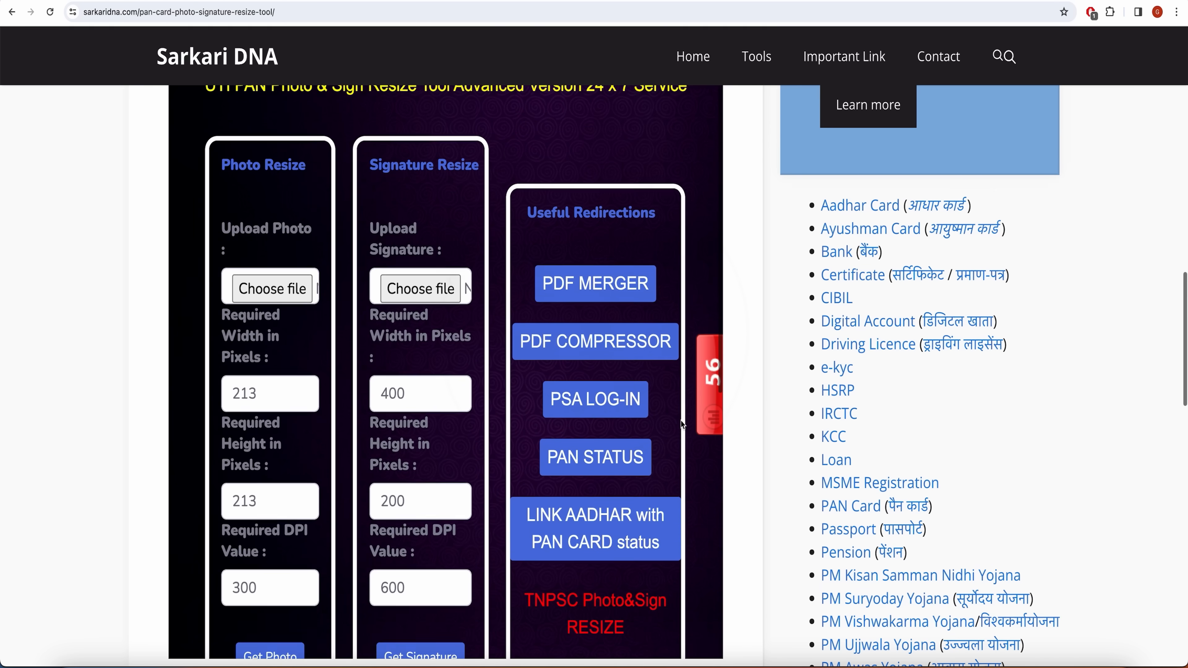
scroll(782, 380, "up", 5)
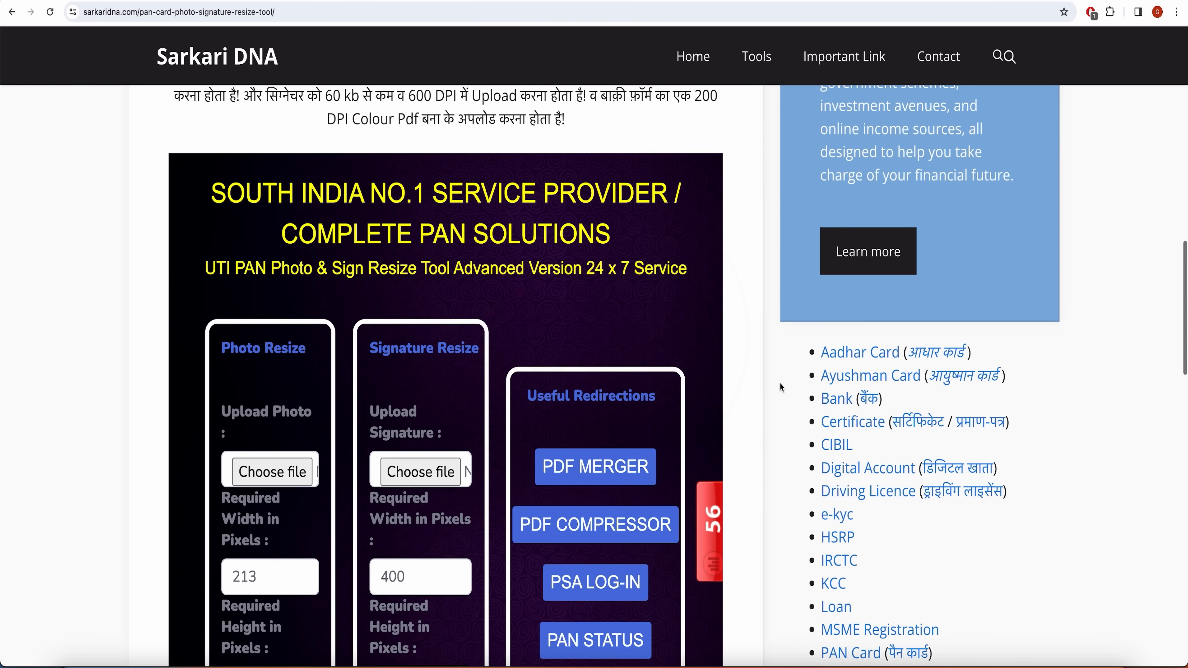
scroll(776, 387, "down", 2)
scroll(777, 391, "down", 2)
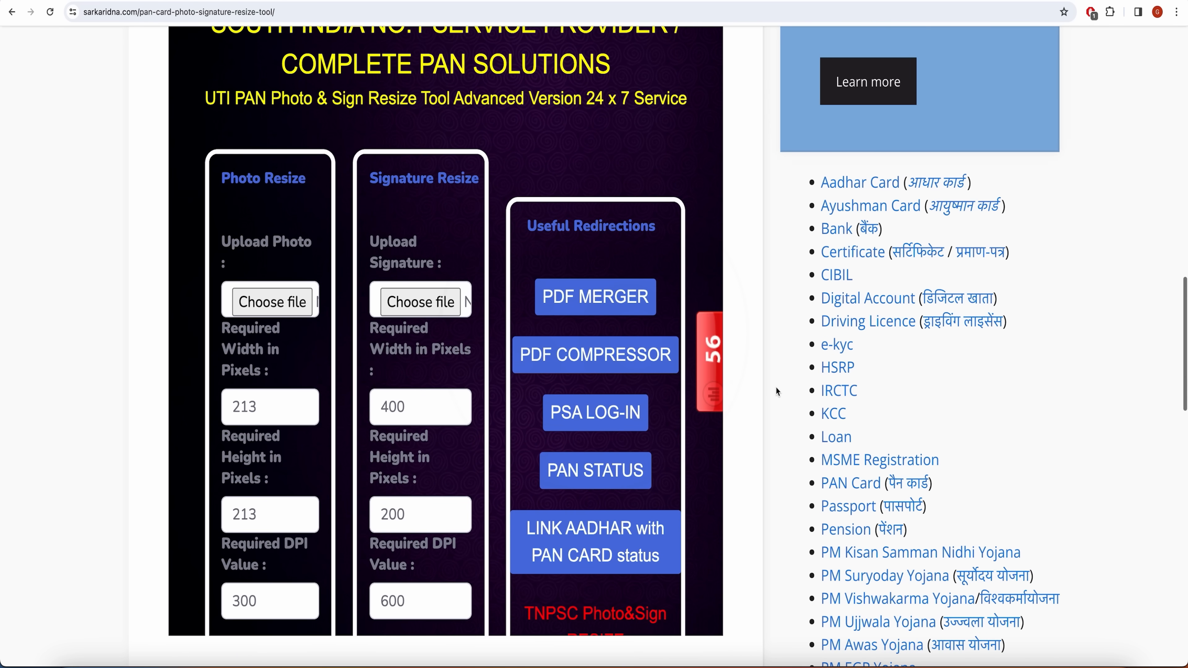
left_click(283, 307)
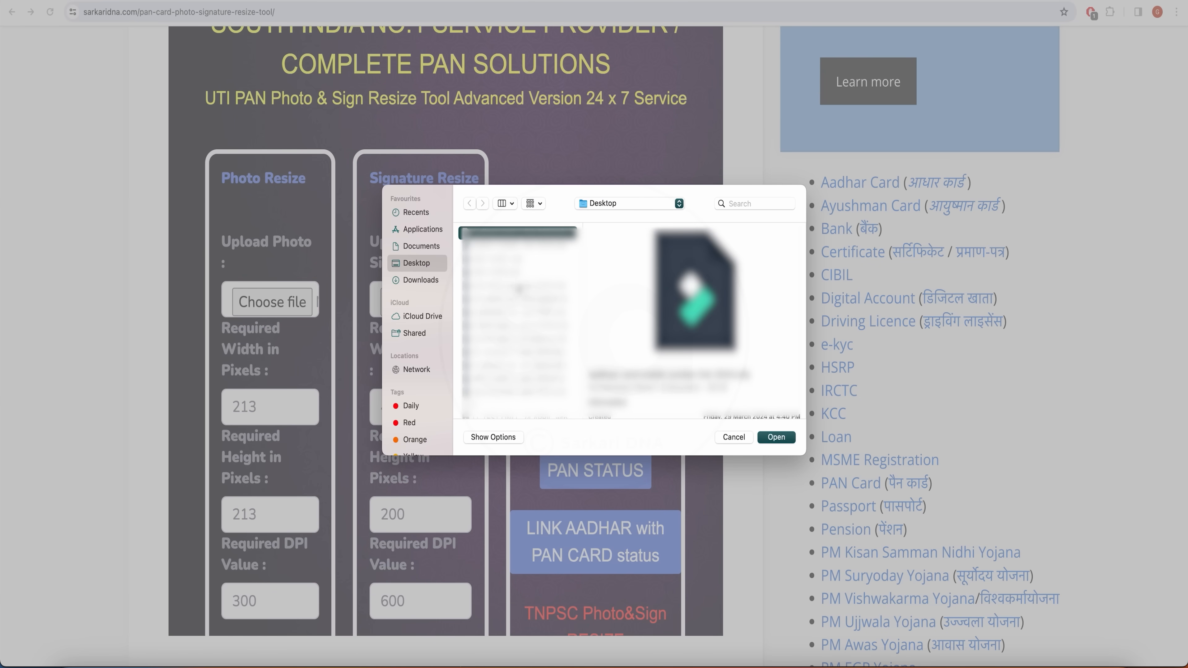
left_click(776, 437)
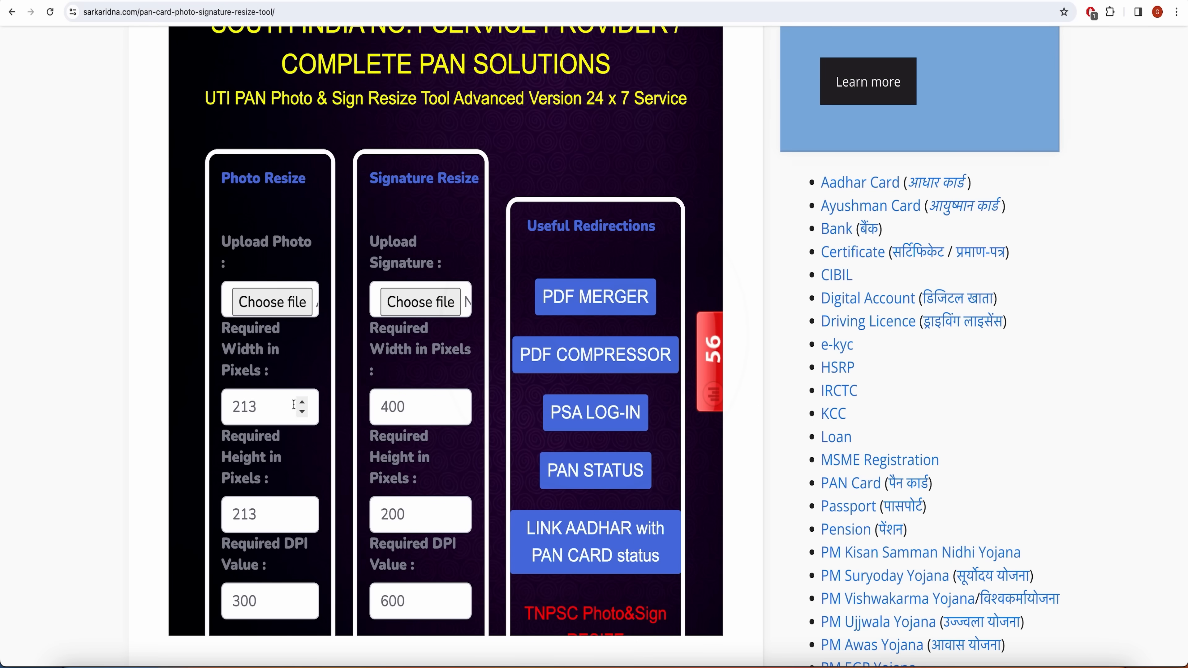
scroll(303, 330, "down", 5)
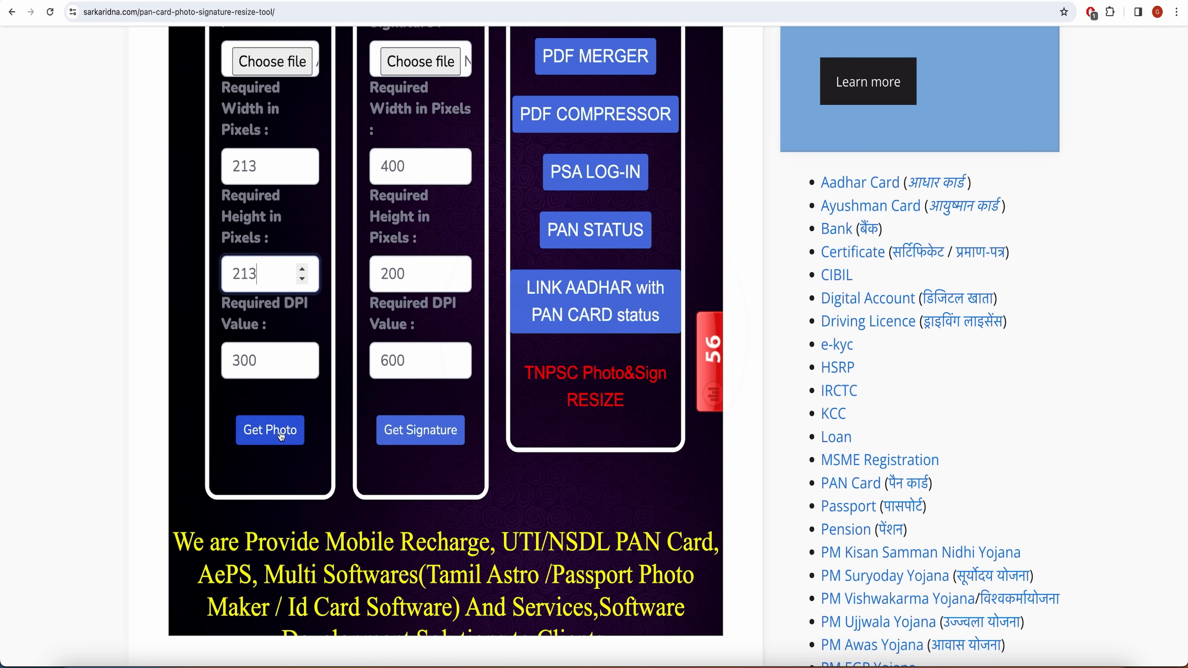
left_click(281, 436)
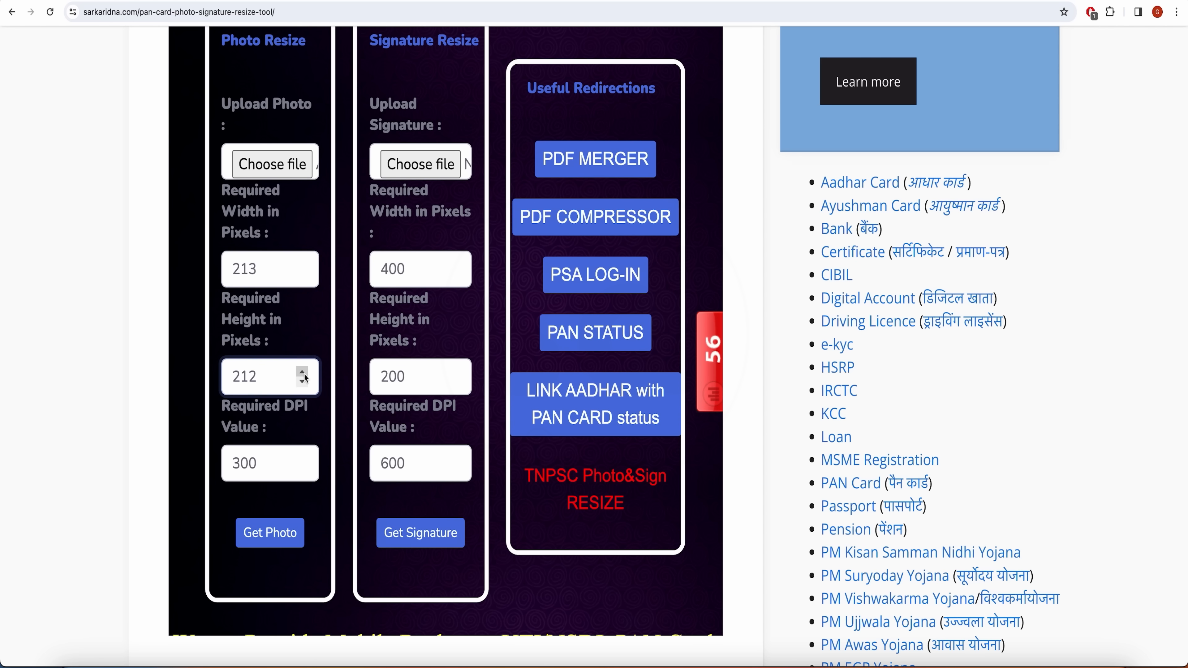
scroll(303, 460, "down", 3)
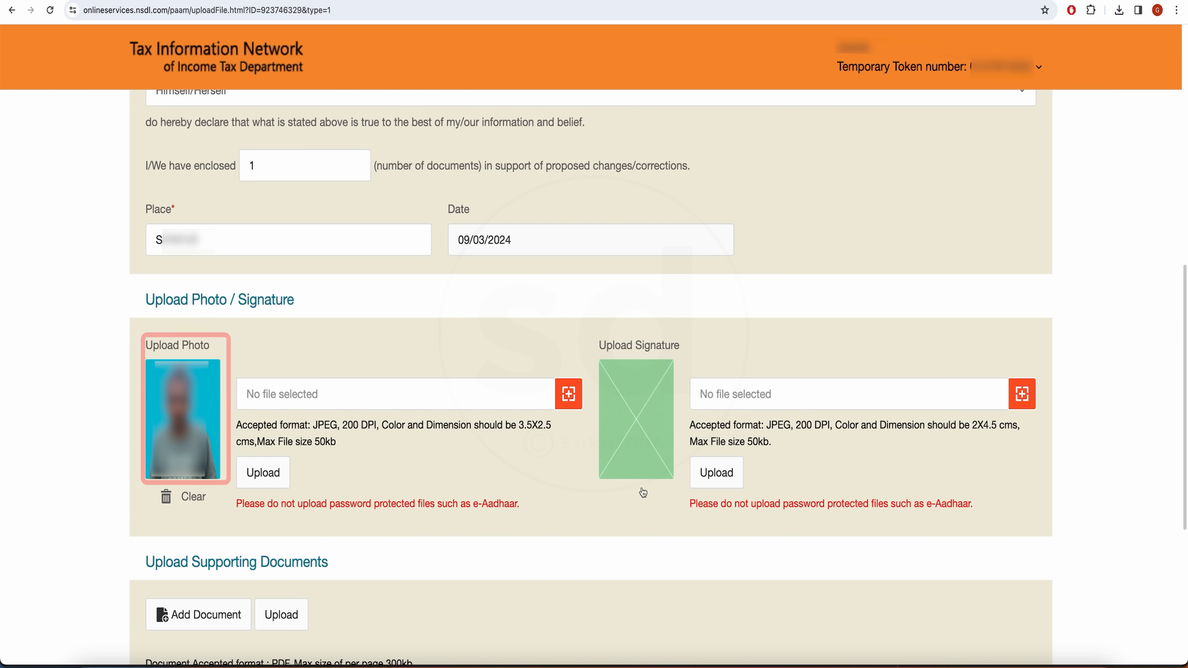
Upload the signature image in the form's Upload Signature section after dismissing the file chooser.
left_click(773, 404)
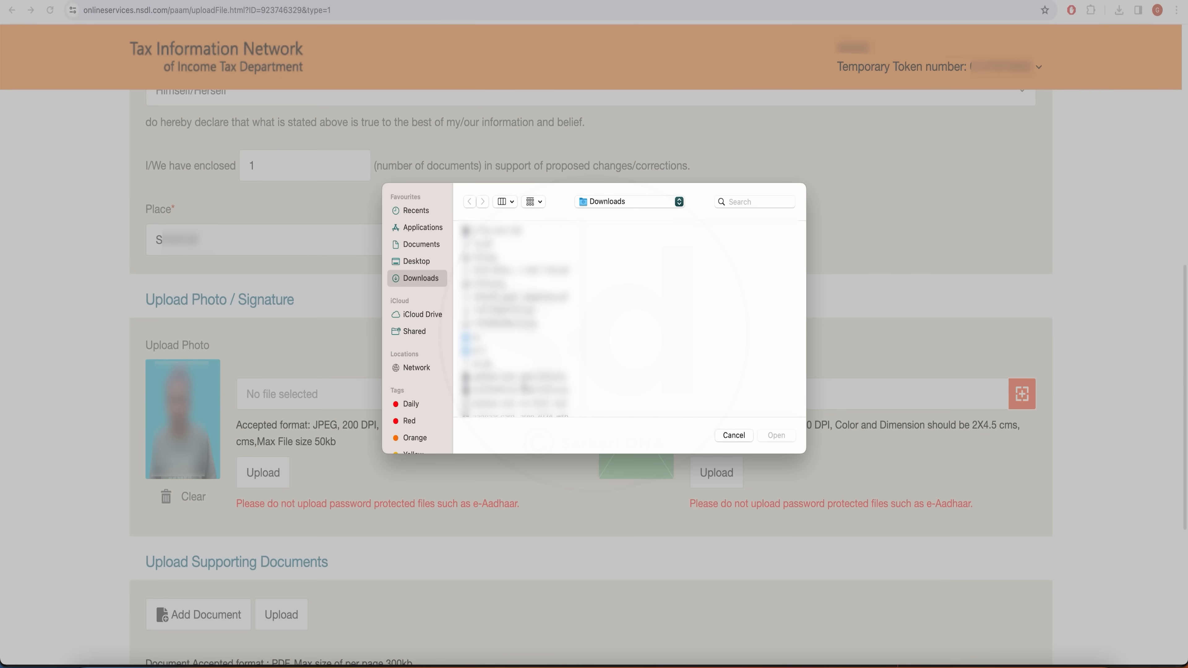
left_click(730, 435)
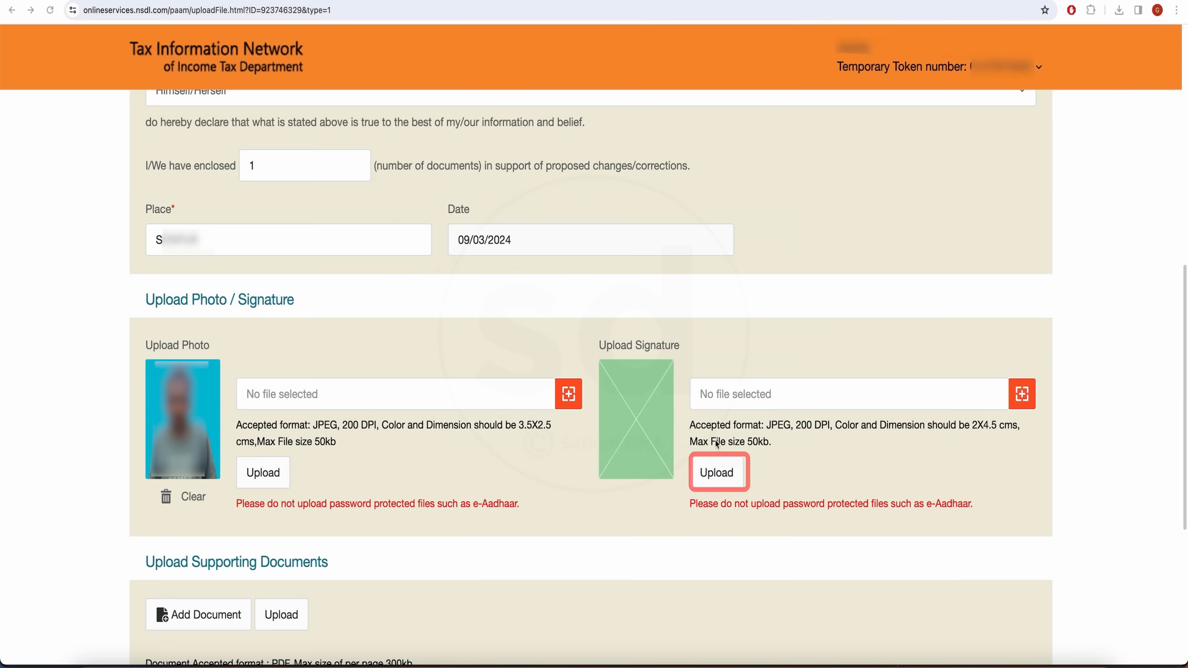
left_click(728, 484)
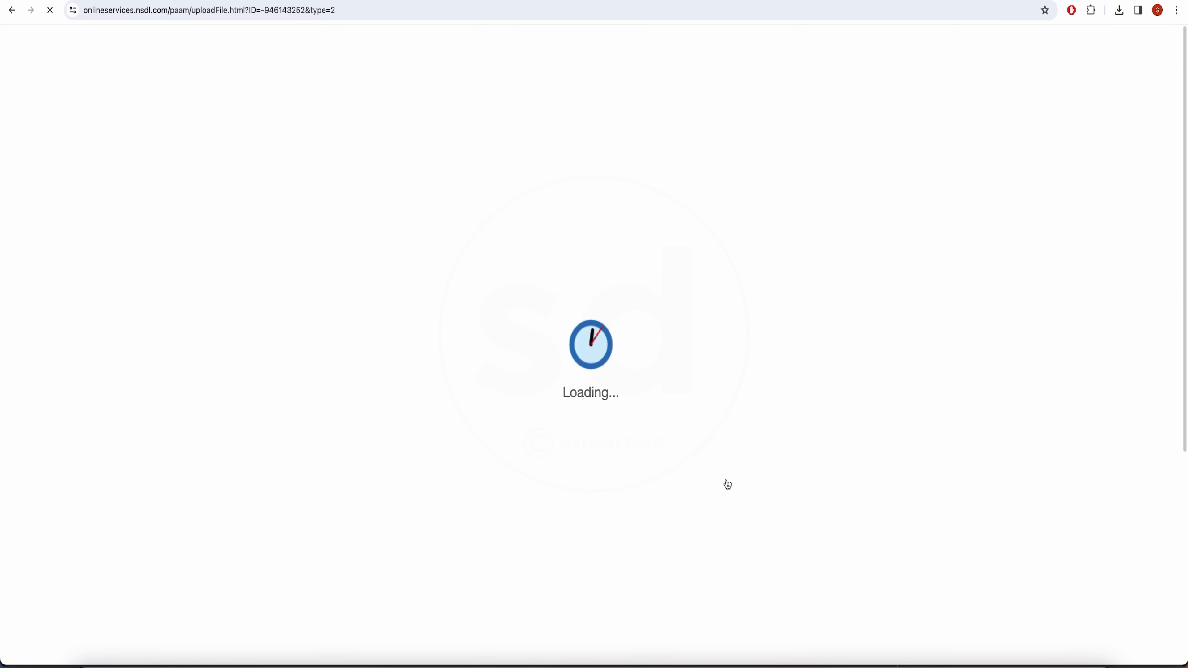
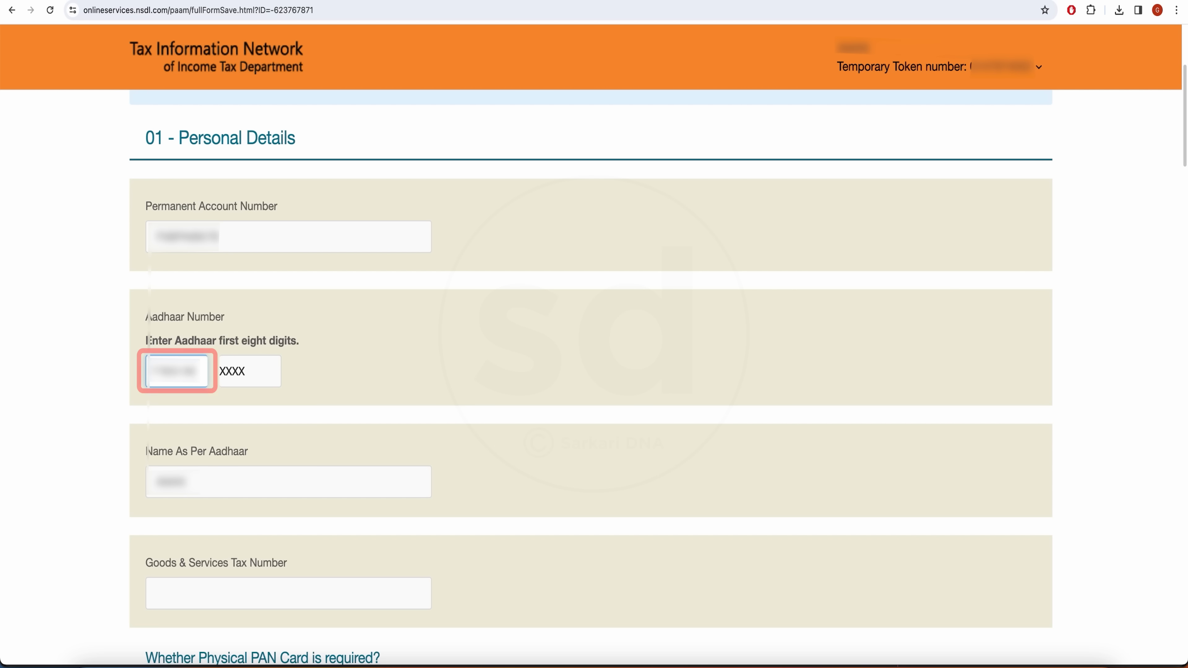
Submit the completed PAN correction form with Proceed to reach the payment page.
scroll(149, 457, "down", 3)
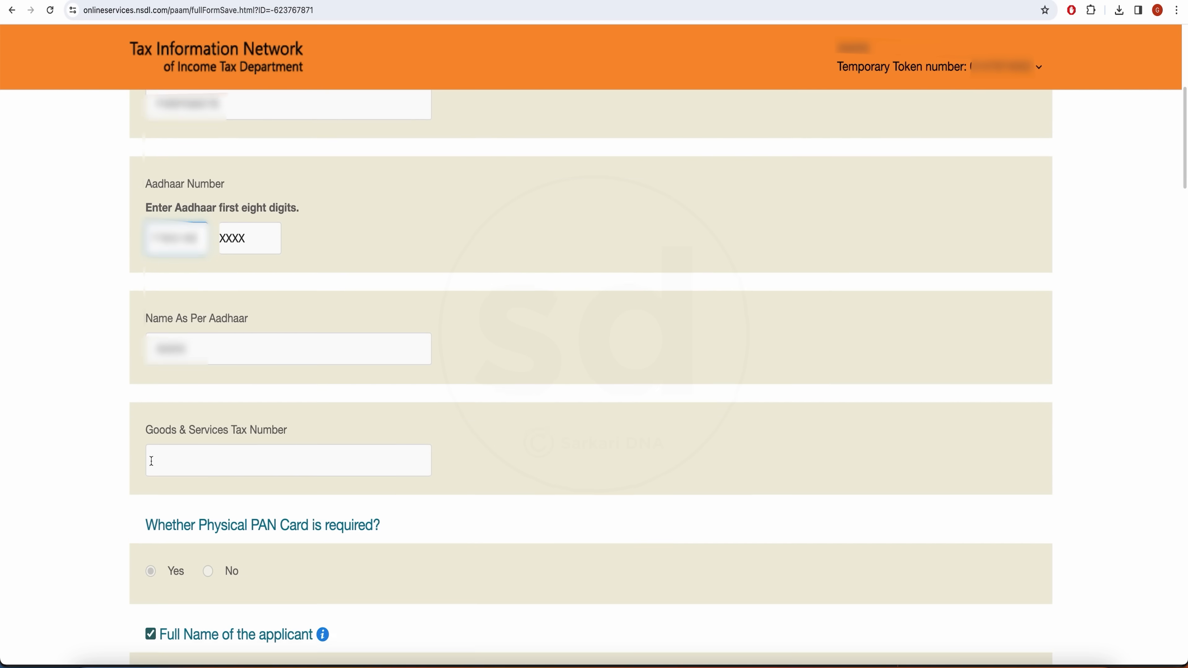
scroll(347, 499, "down", 6)
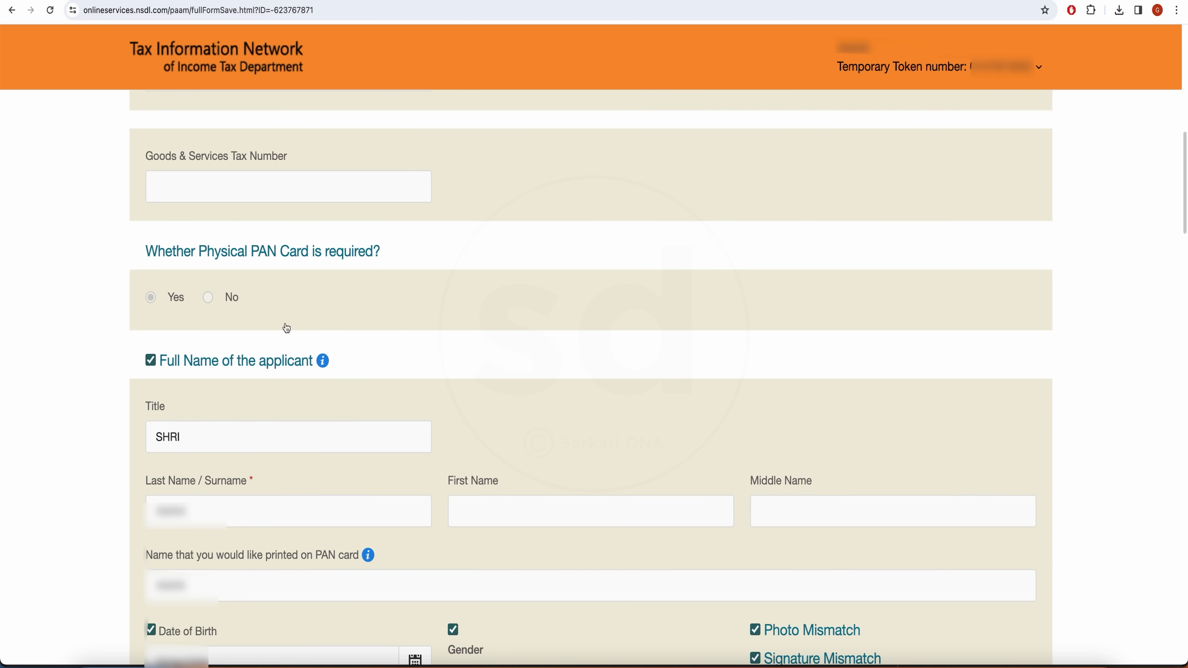
scroll(364, 450, "down", 4)
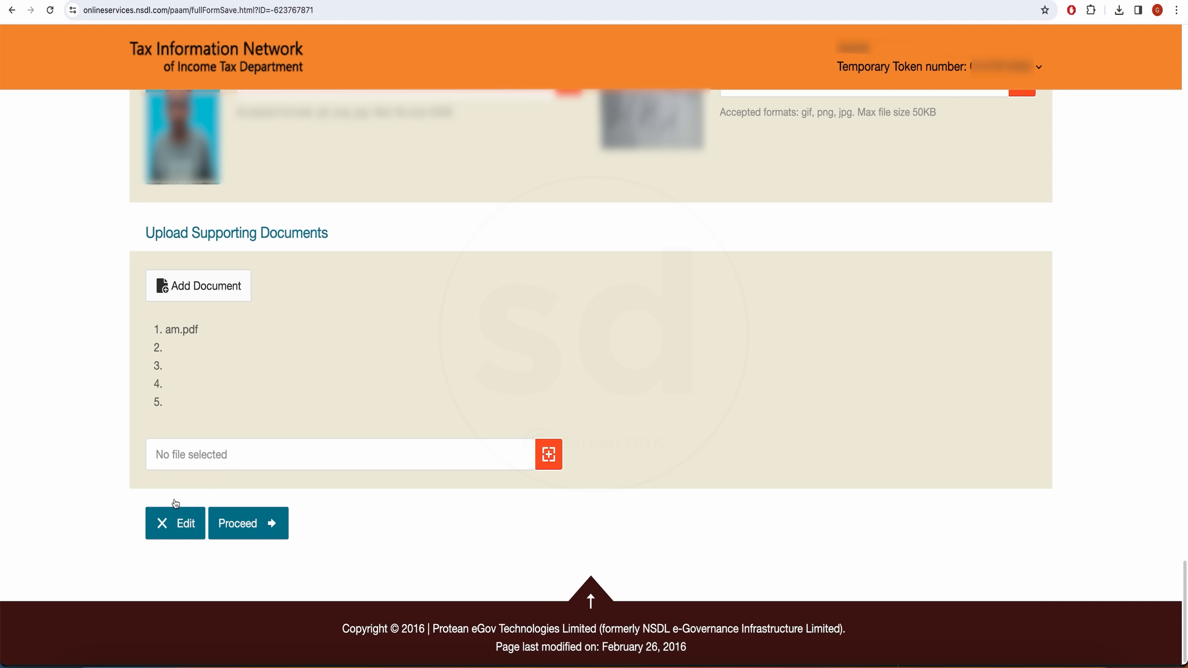
left_click(218, 524)
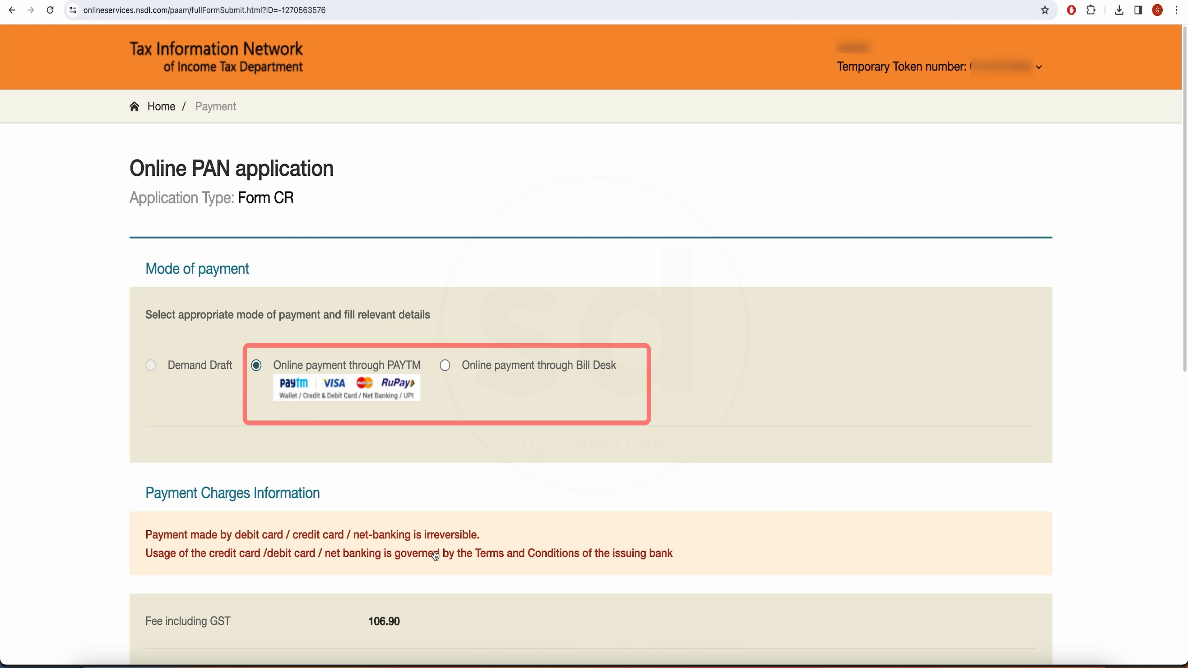
Accept the terms of service and confirm paying the 106.90 fee through Paytm.
scroll(520, 563, "down", 5)
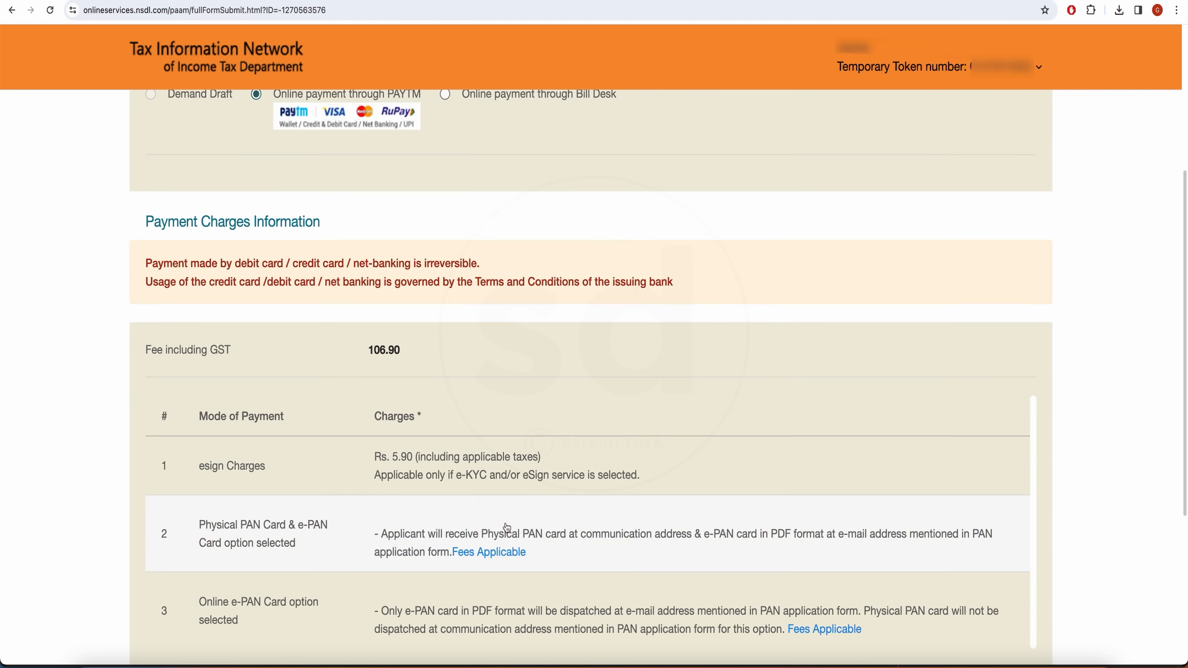
scroll(494, 328, "down", 3)
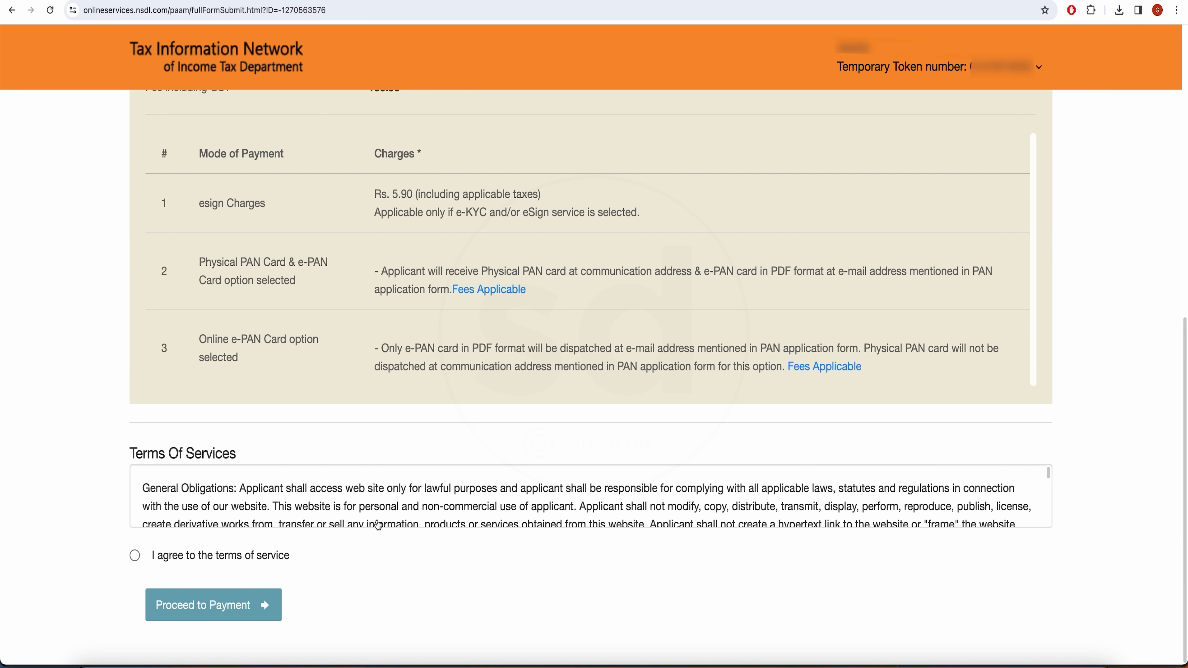
left_click(136, 556)
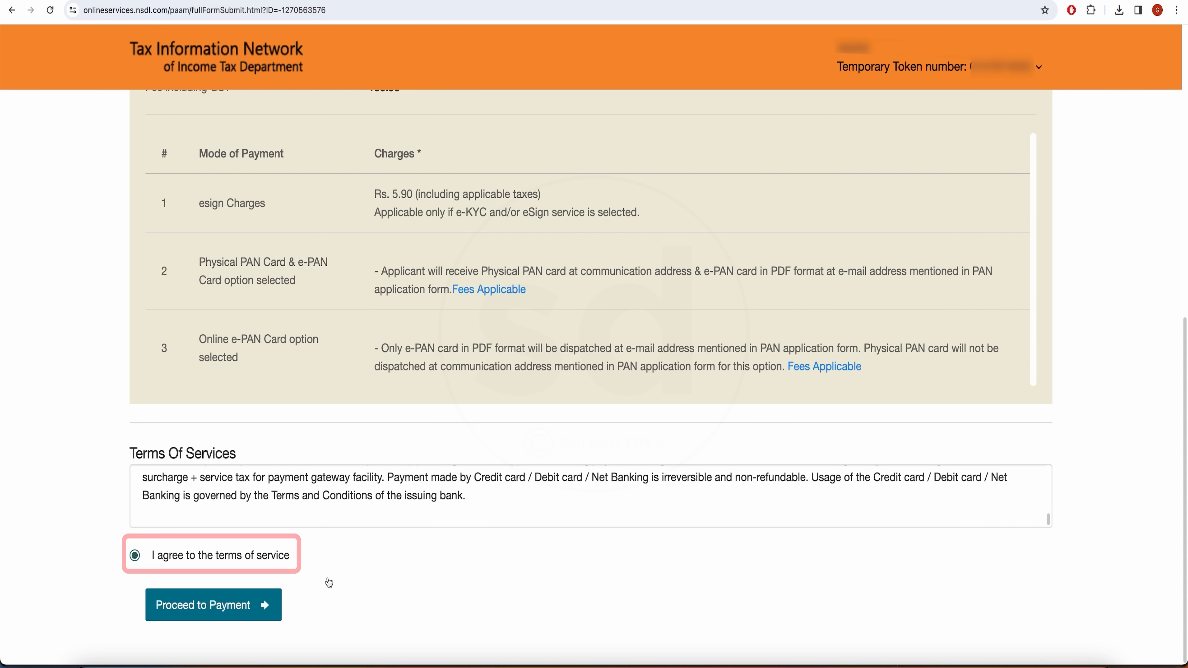
left_click(244, 608)
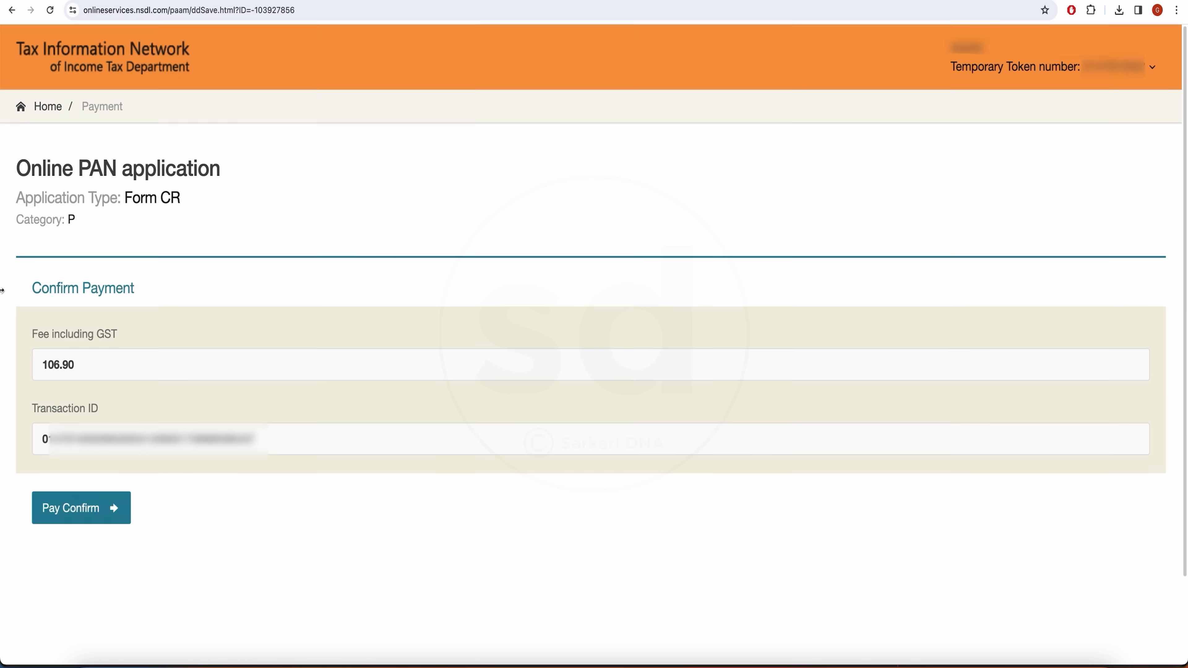
left_click(98, 515)
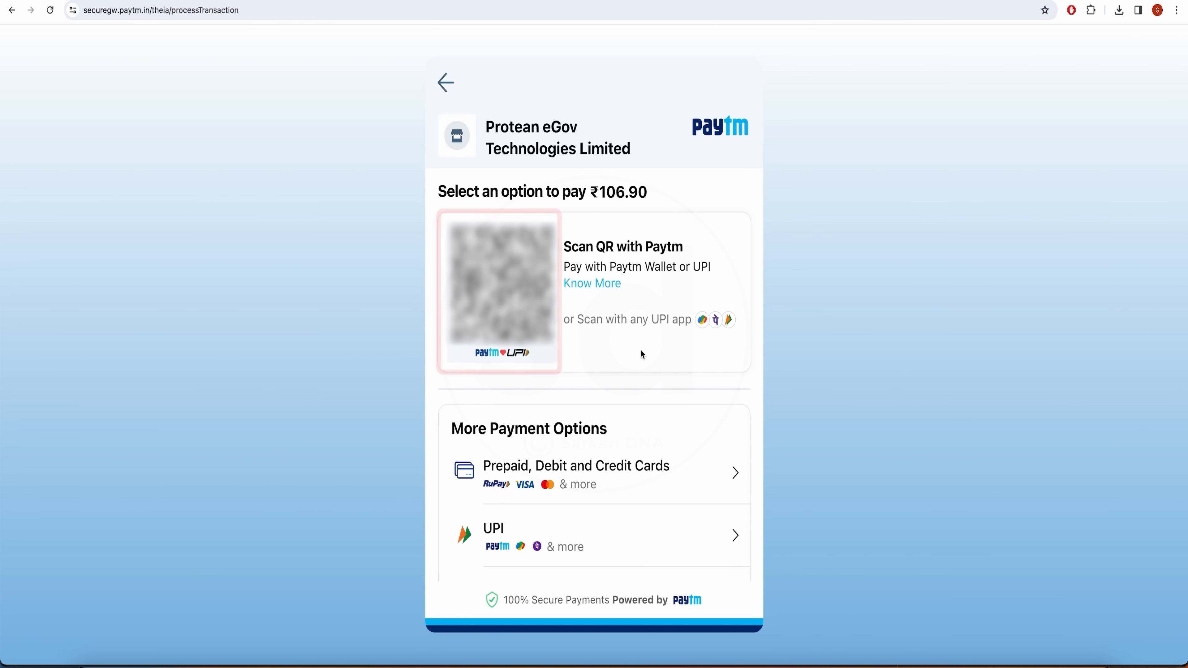
Pay the ₹106.90 fee by UPI in the Paytm gateway.
left_click(495, 536)
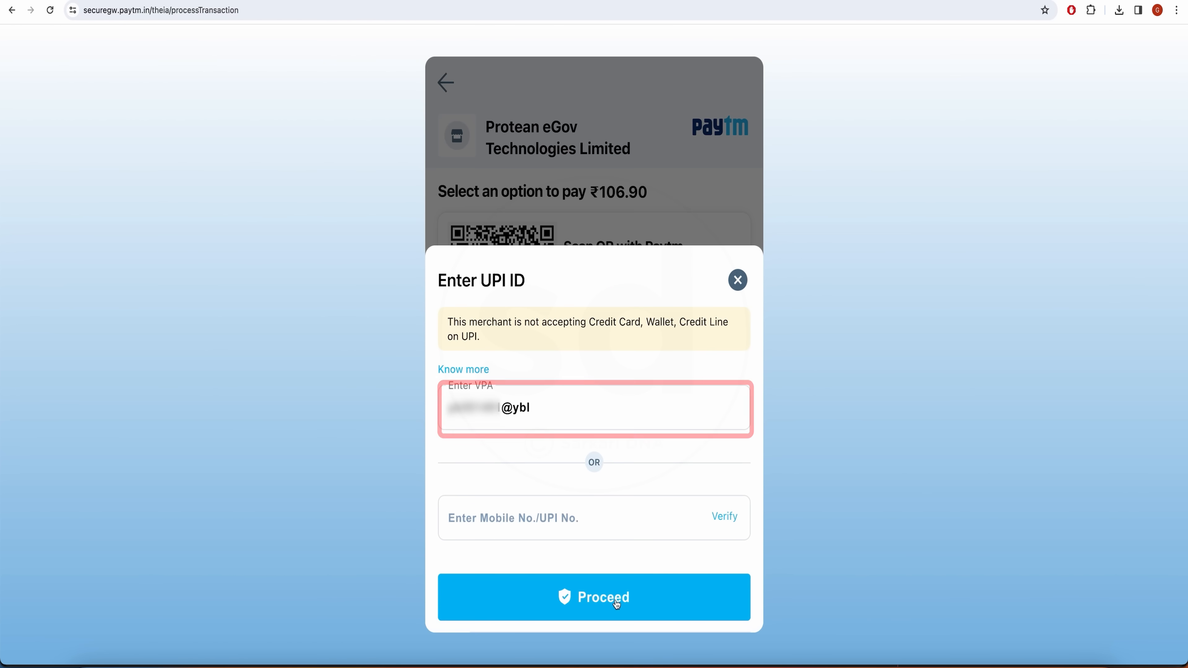
left_click(618, 602)
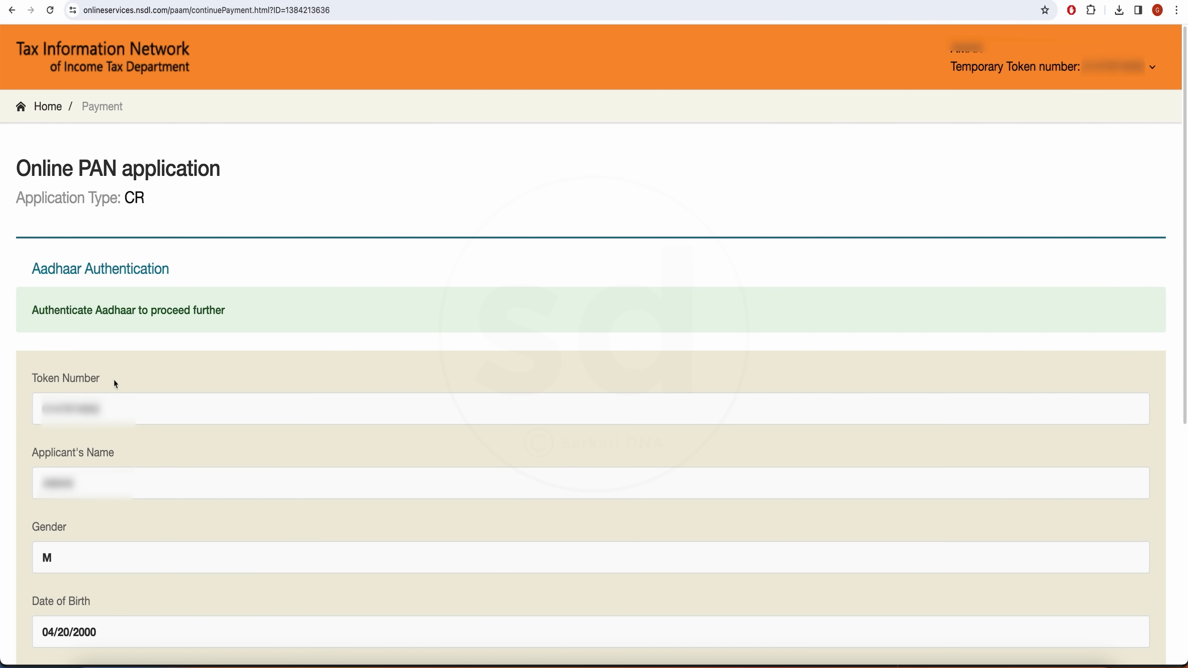
Tick the Aadhaar consent checkbox and start Aadhaar authentication.
scroll(224, 470, "down", 6)
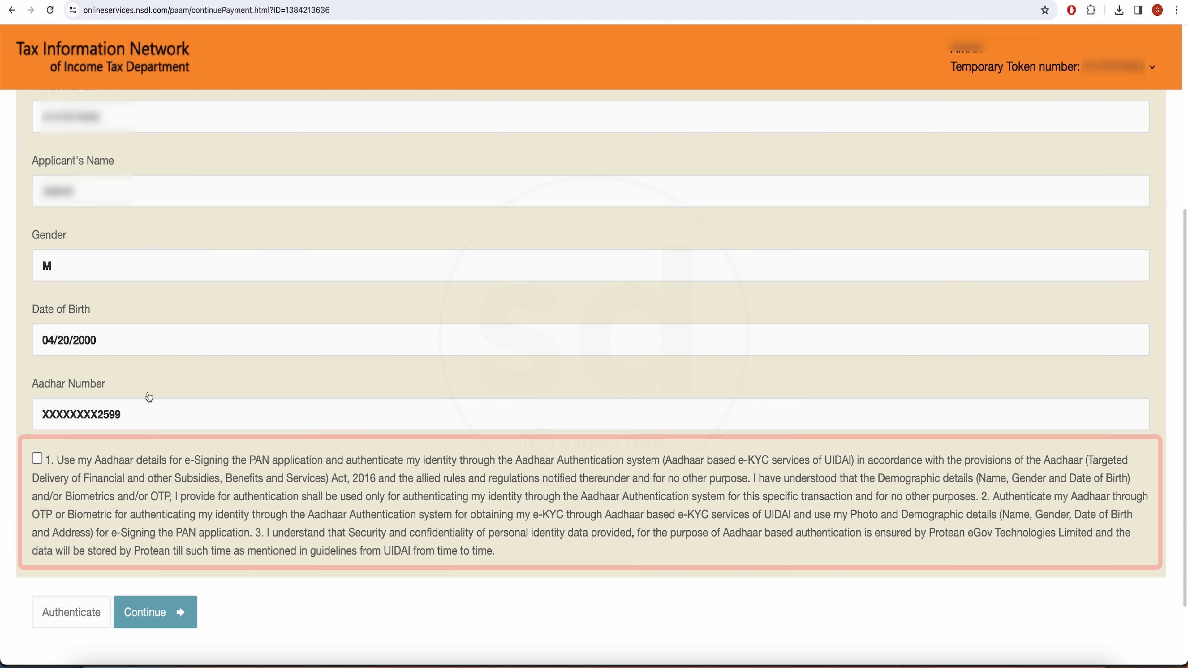
scroll(146, 393, "down", 1)
left_click(37, 452)
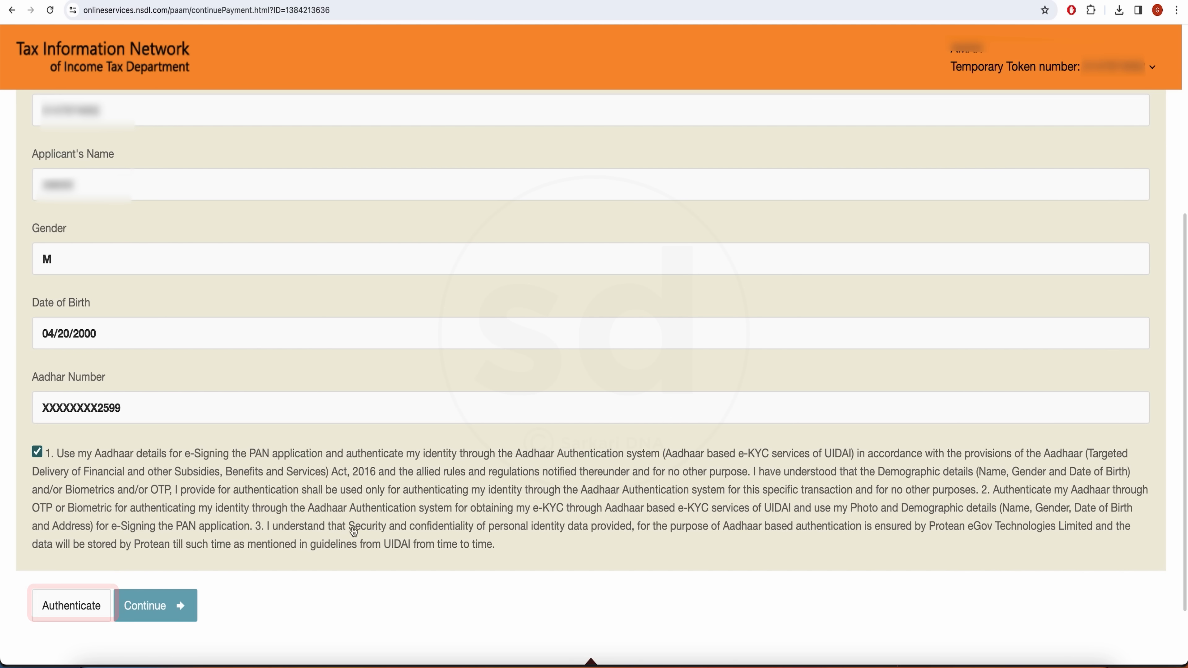
left_click(71, 606)
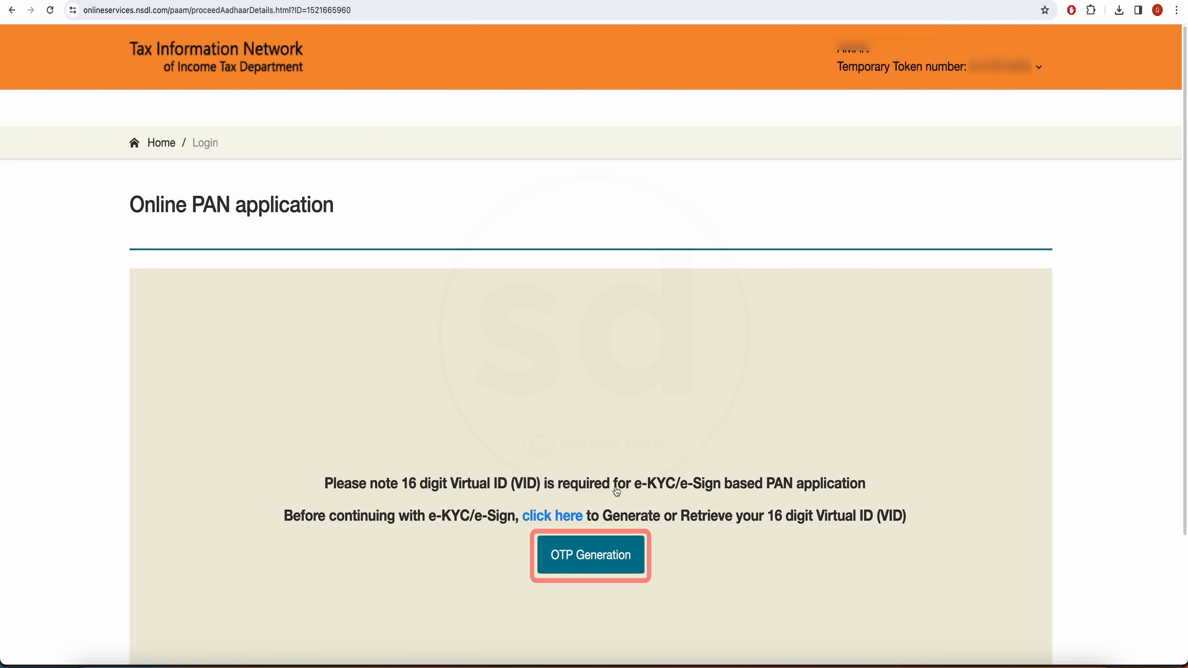
Generate an Aadhaar OTP and submit it for verification.
scroll(111, 205, "down", 3)
left_click(597, 402)
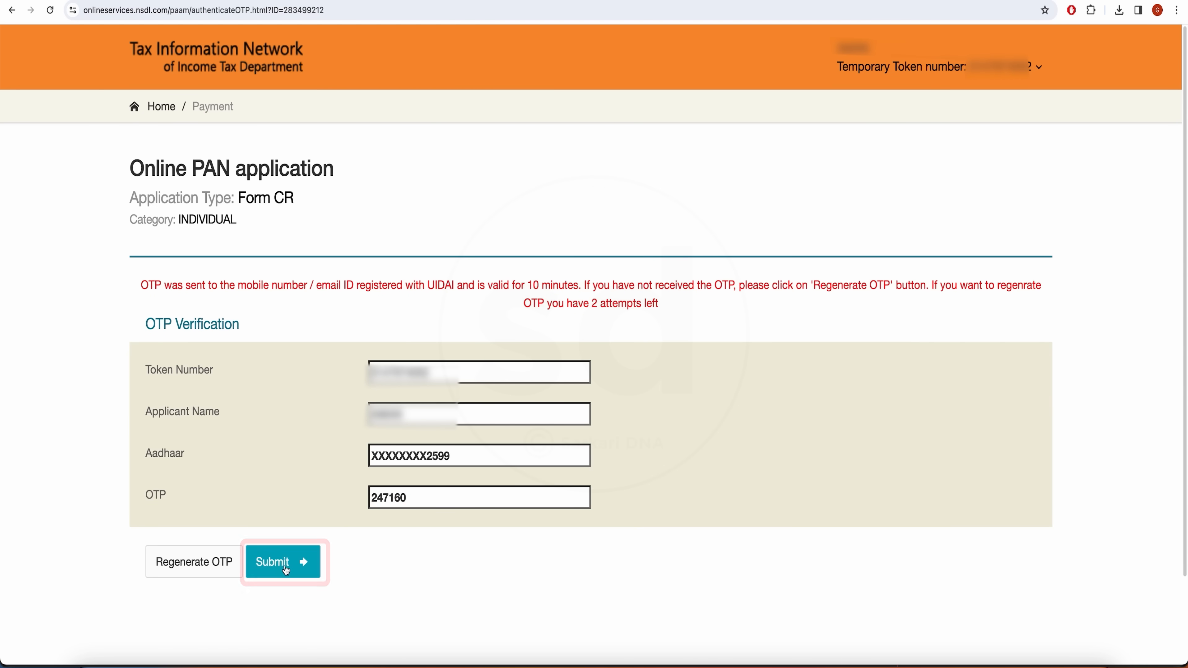
left_click(283, 562)
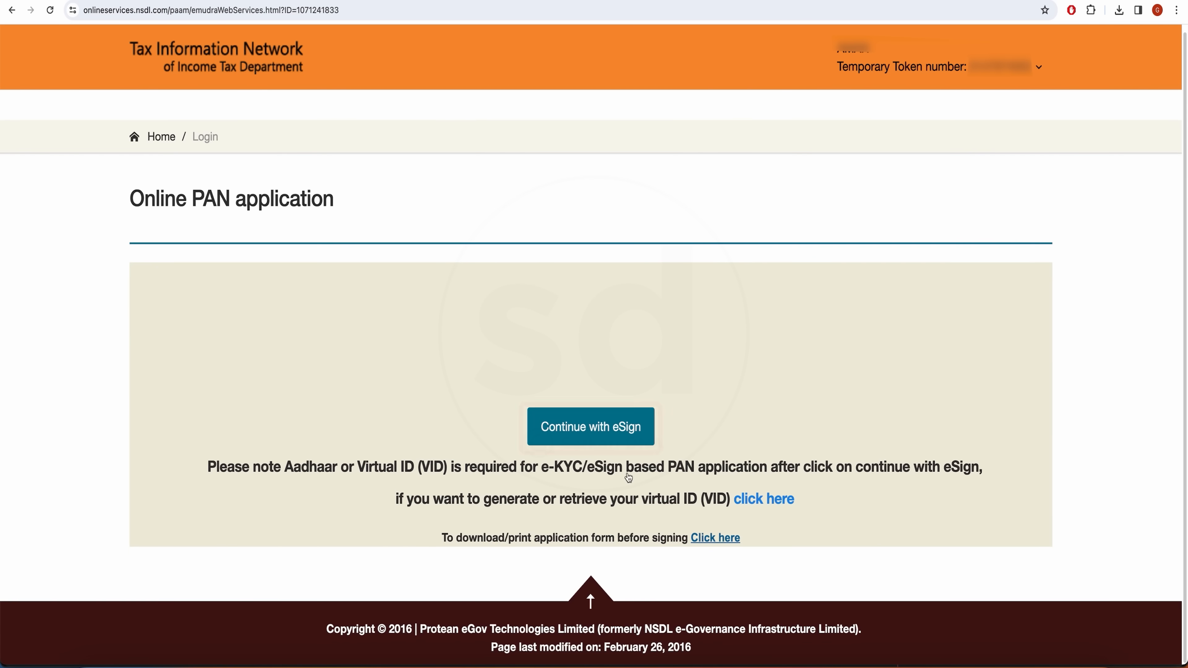
Continue to eSign, authorise Aadhaar use for signing, and request the verification OTP.
left_click(618, 438)
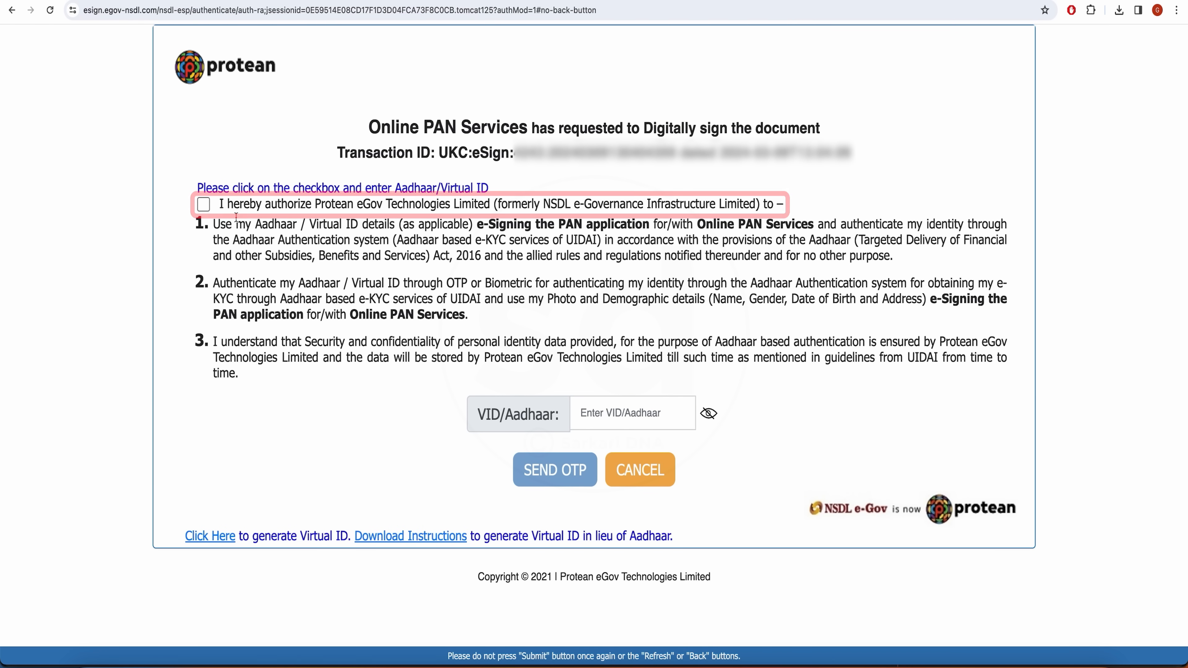
left_click(203, 205)
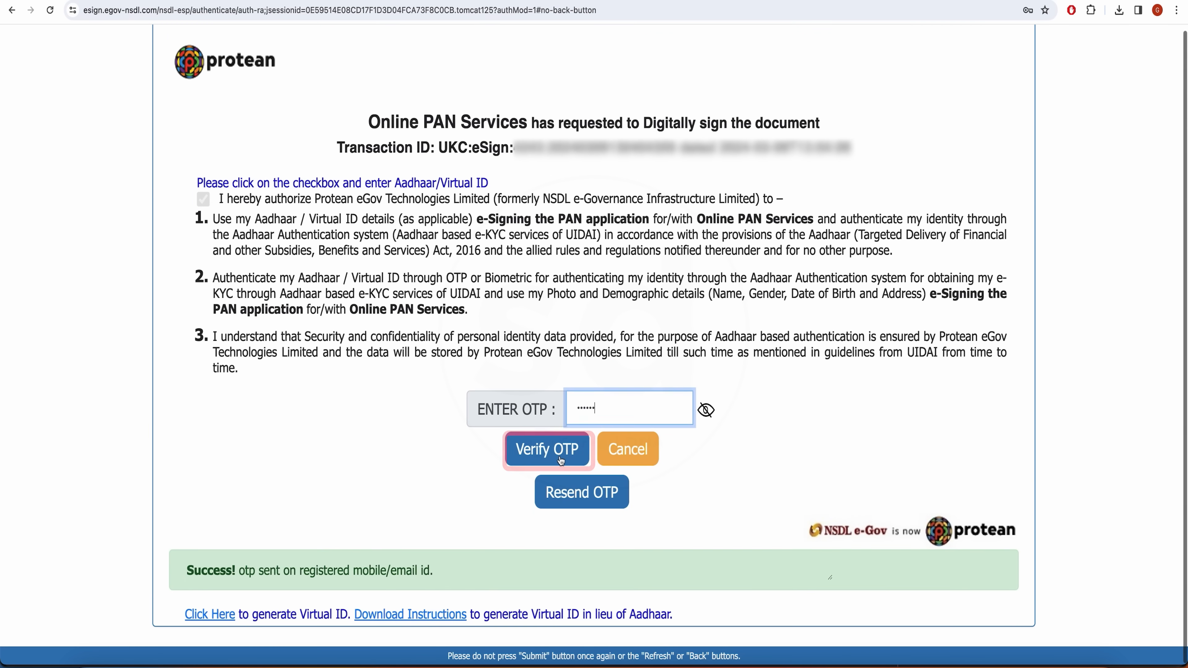
left_click(560, 457)
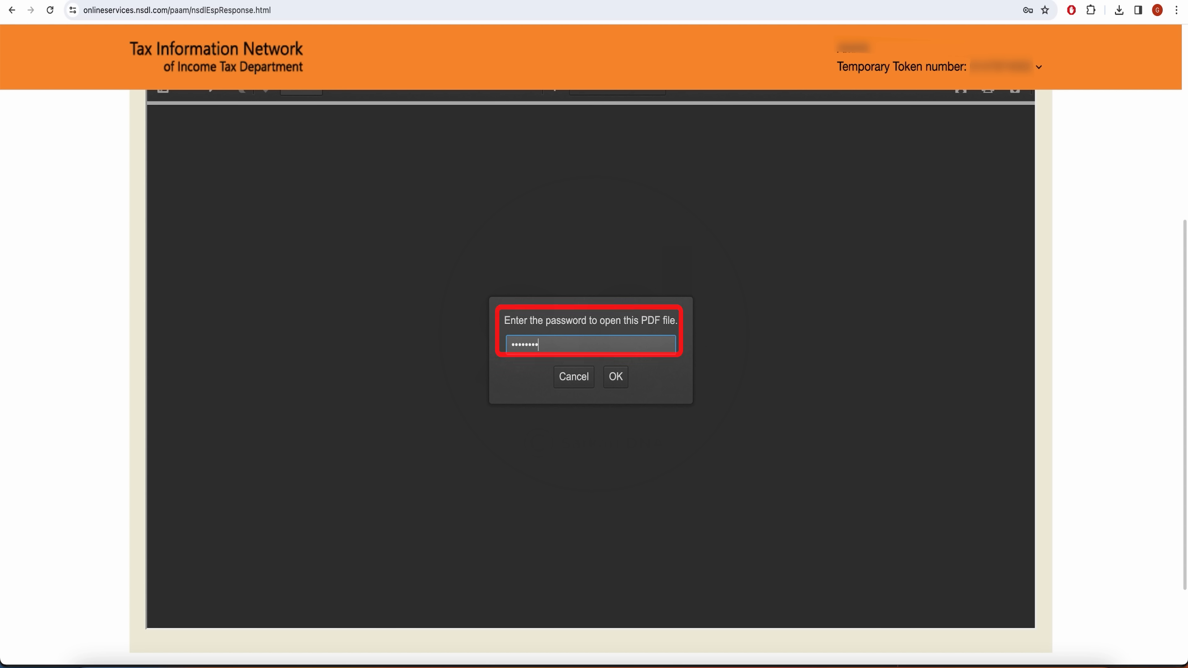
Unlock the acknowledgement PDF with the date-of-birth password and look through its 3 pages.
left_click(625, 384)
scroll(424, 220, "up", 10)
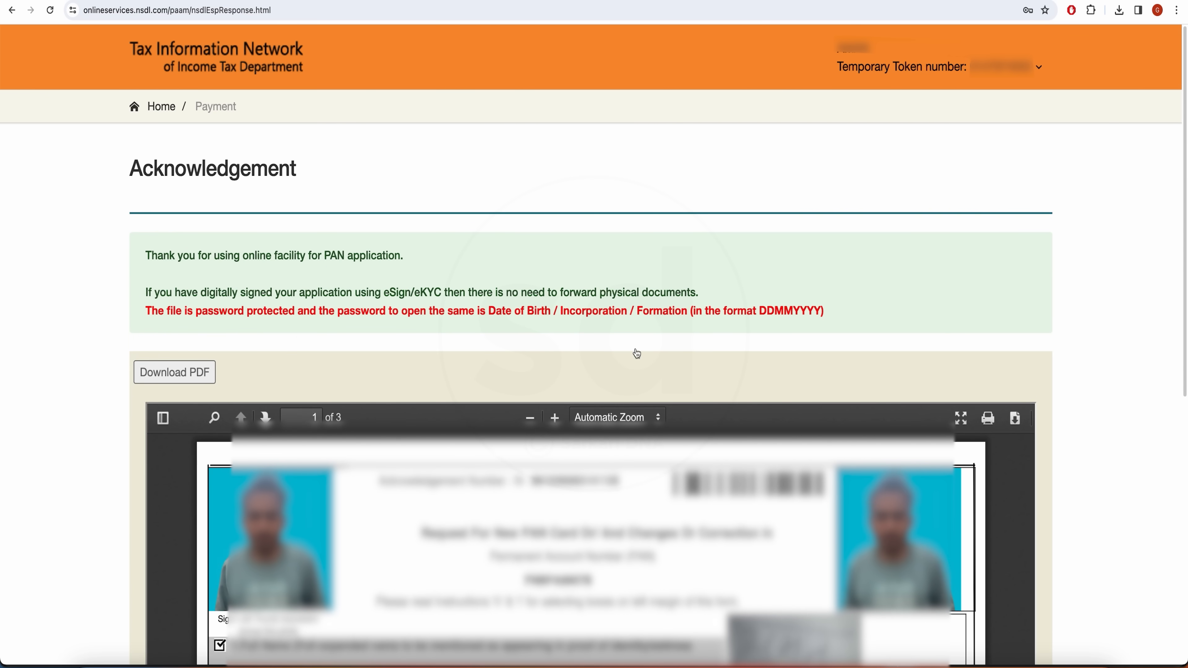
scroll(692, 420, "down", 1)
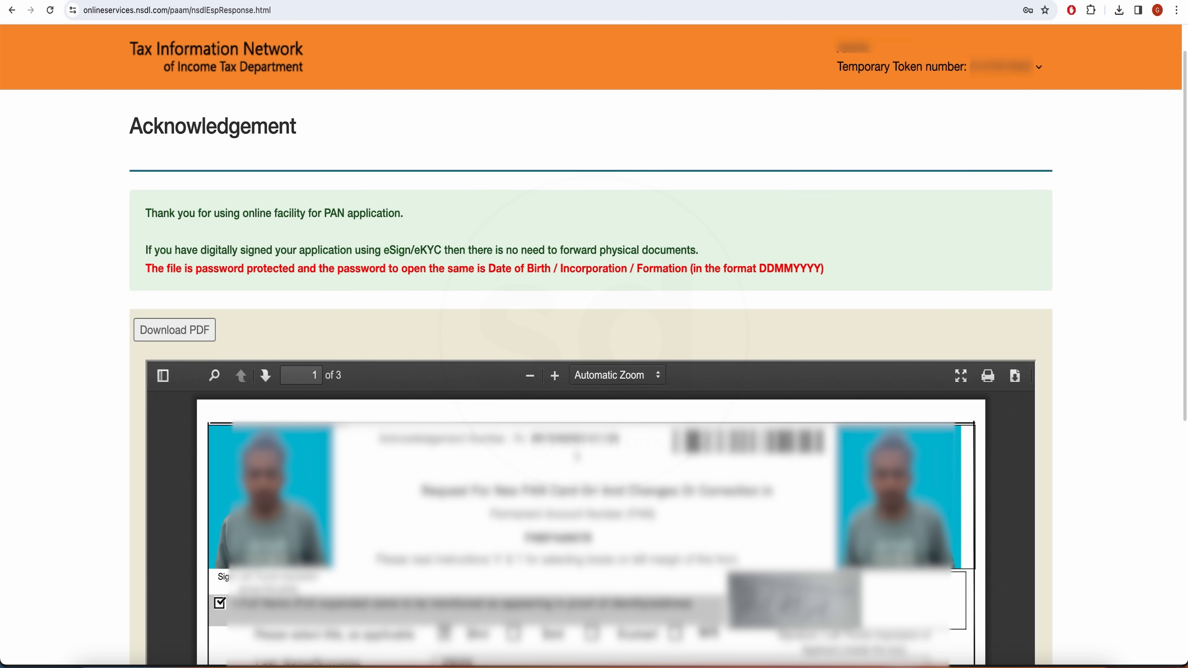
scroll(552, 437, "down", 6)
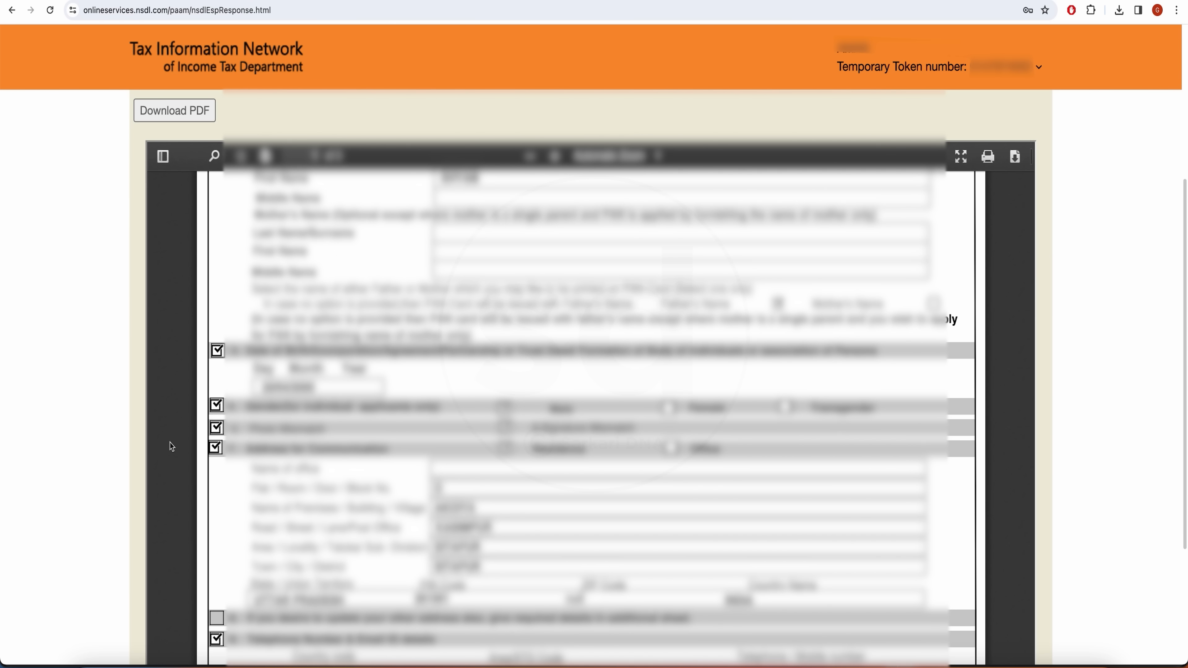
scroll(568, 499, "down", 5)
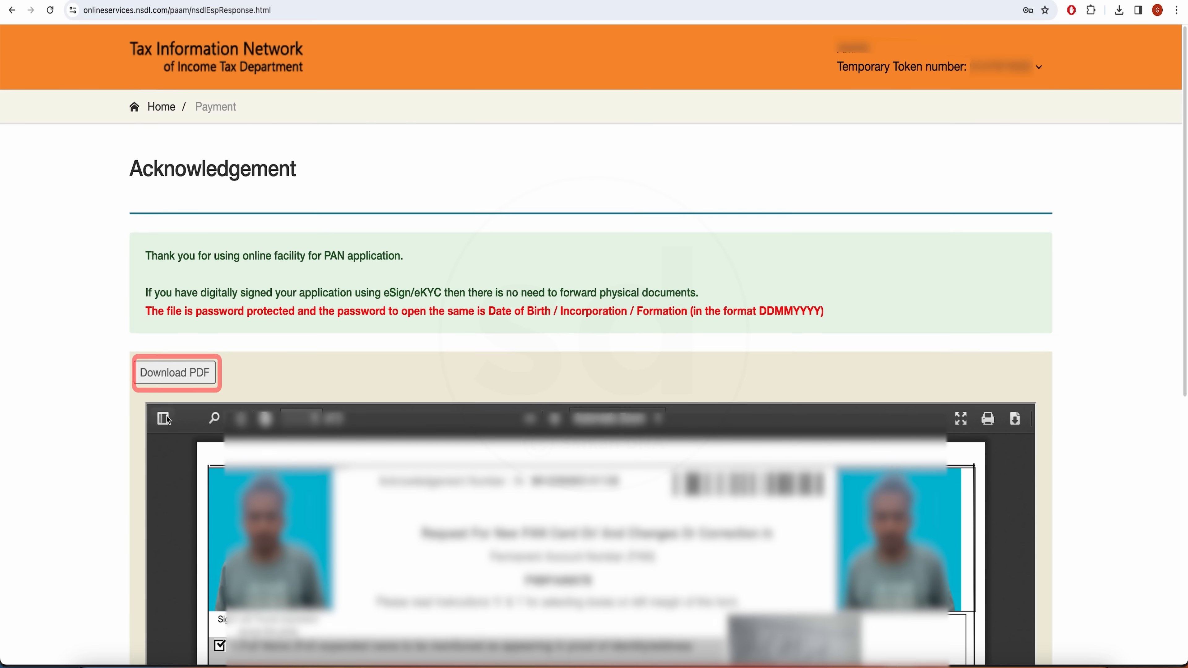
Download the signed acknowledgement PDF and save it to the Downloads folder.
left_click(173, 375)
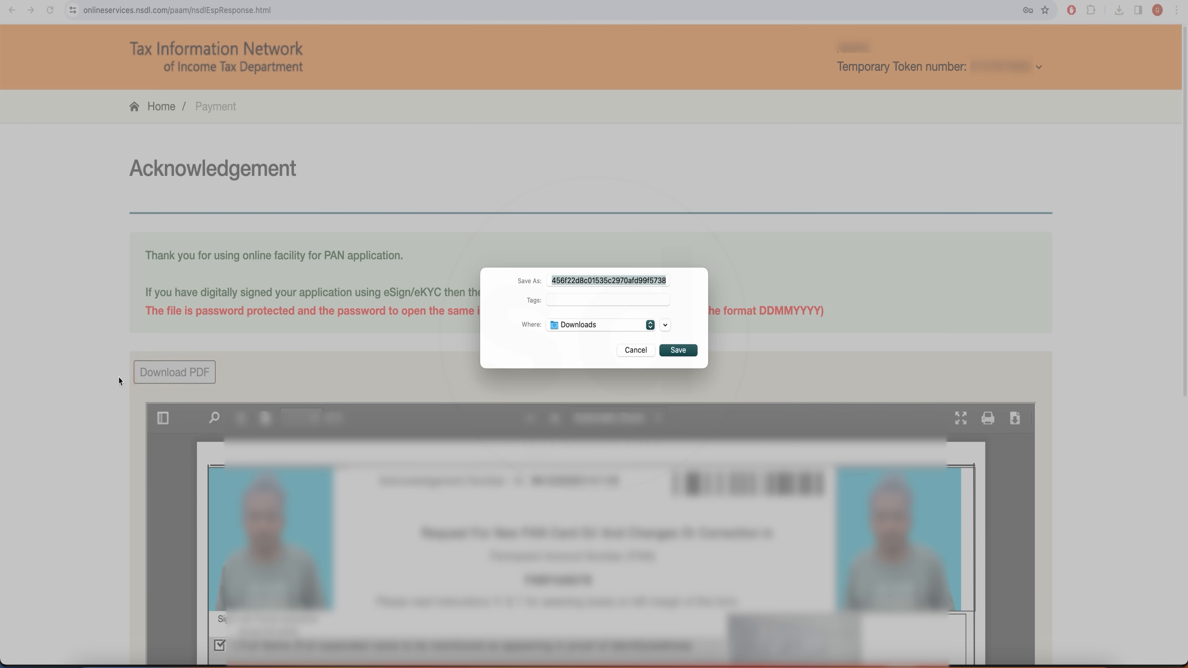
left_click(678, 350)
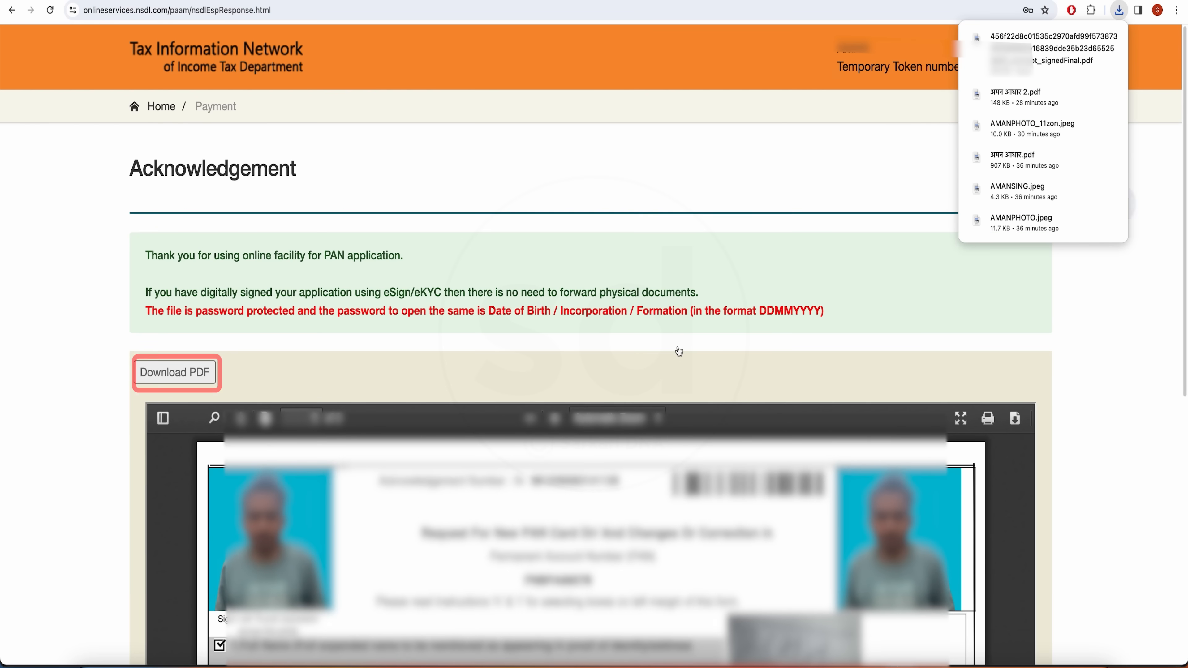
scroll(676, 348, "down", 2)
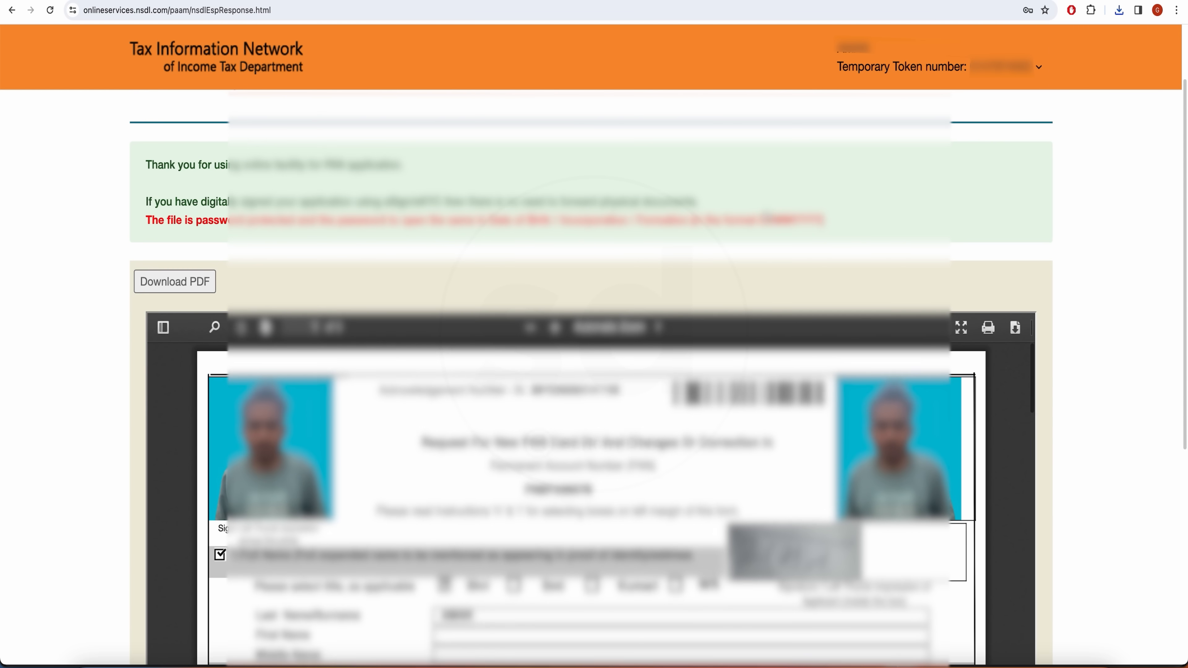
scroll(611, 293, "down", 4)
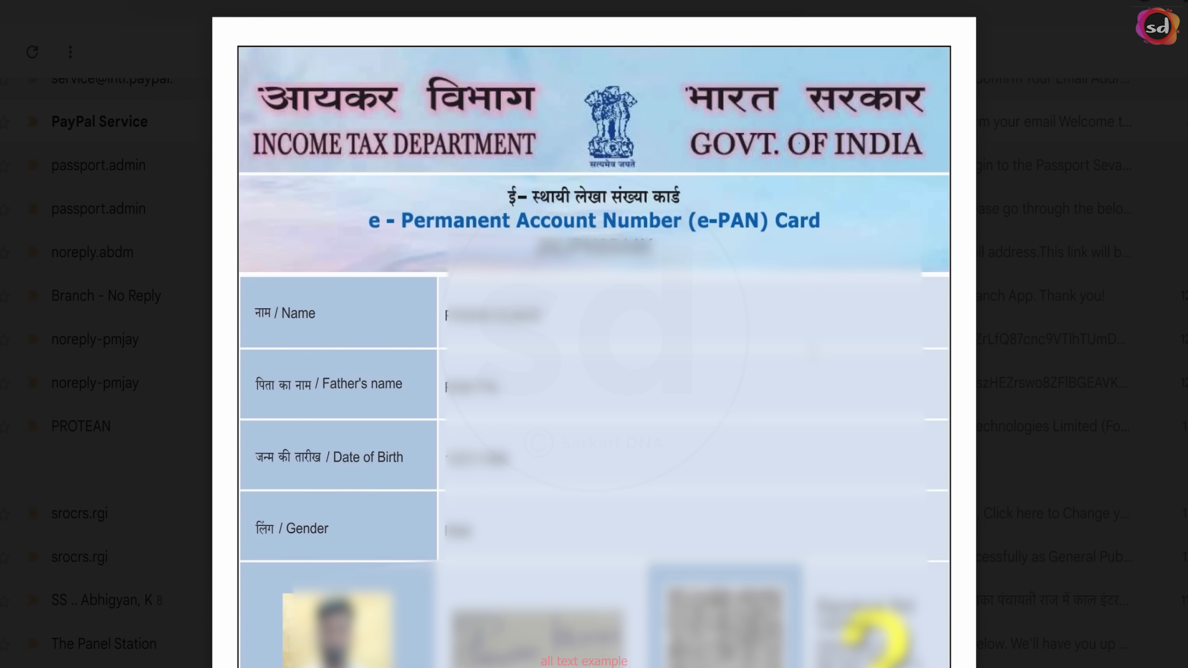
Scroll through the e-PAN Card attachment preview down to the card images.
scroll(652, 480, "down", 10)
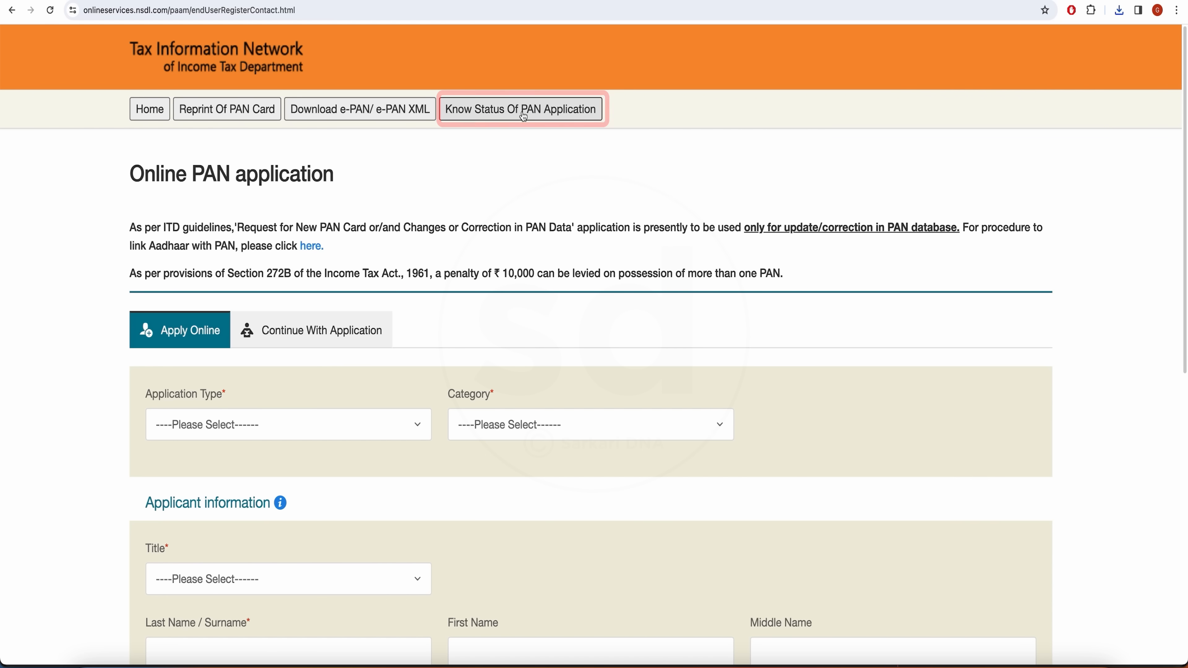
Look up the PAN - New / Change Request status with the captcha, confirming Speed Post dispatch.
left_click(524, 116)
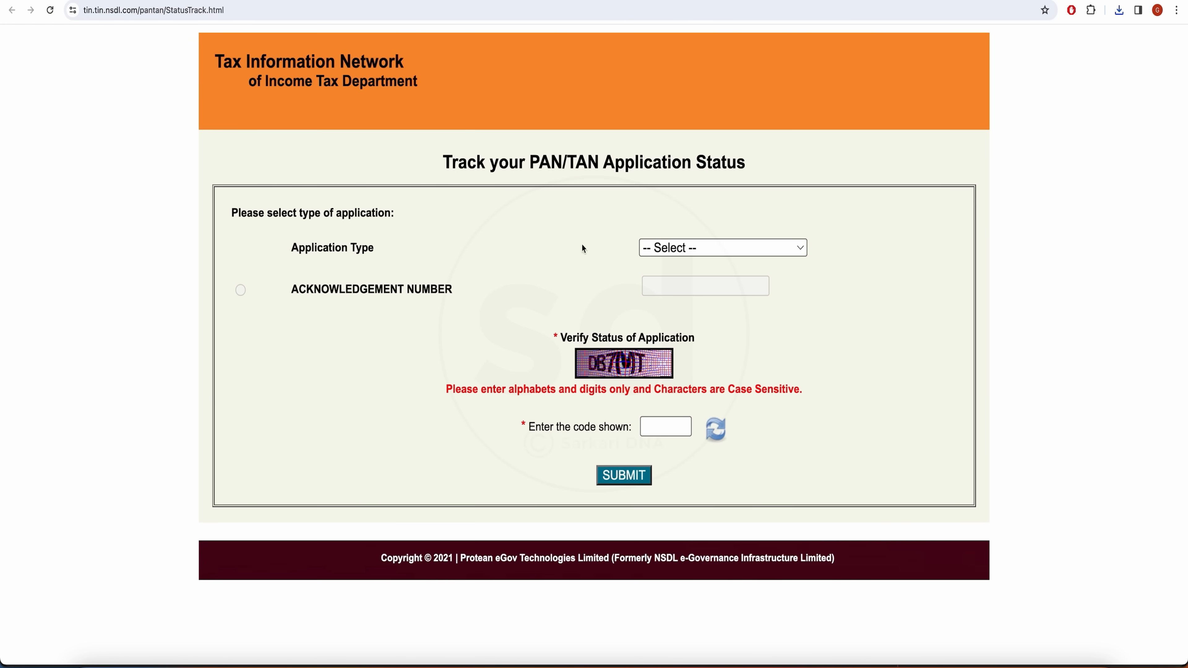
left_click(712, 249)
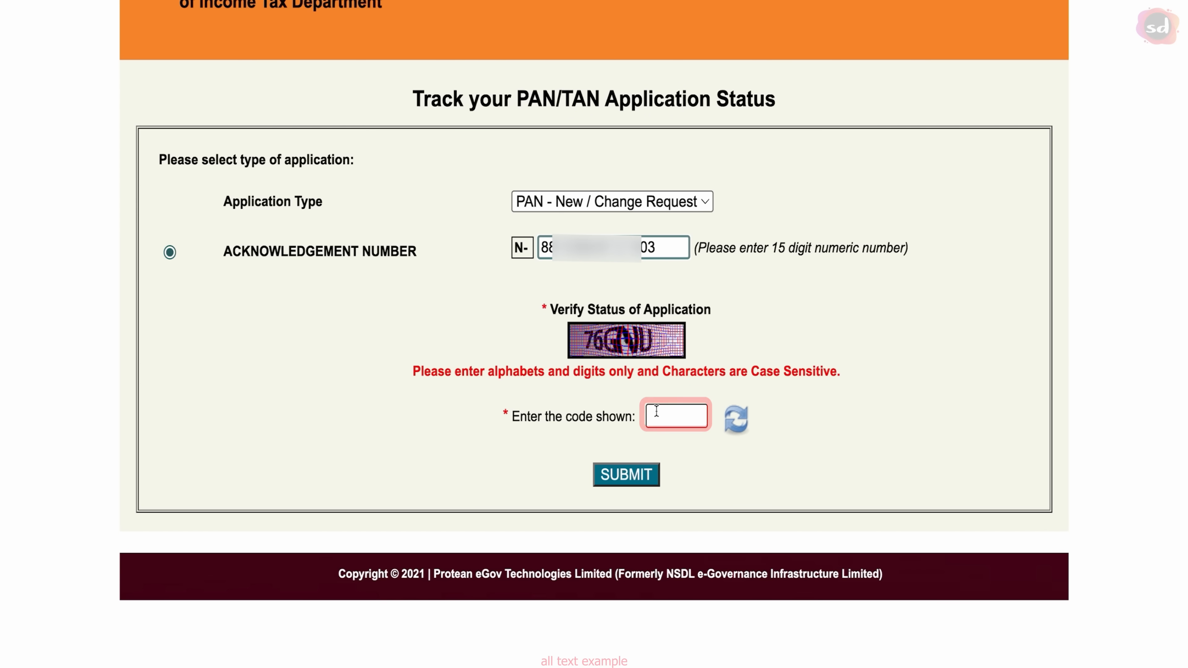
left_click(677, 411)
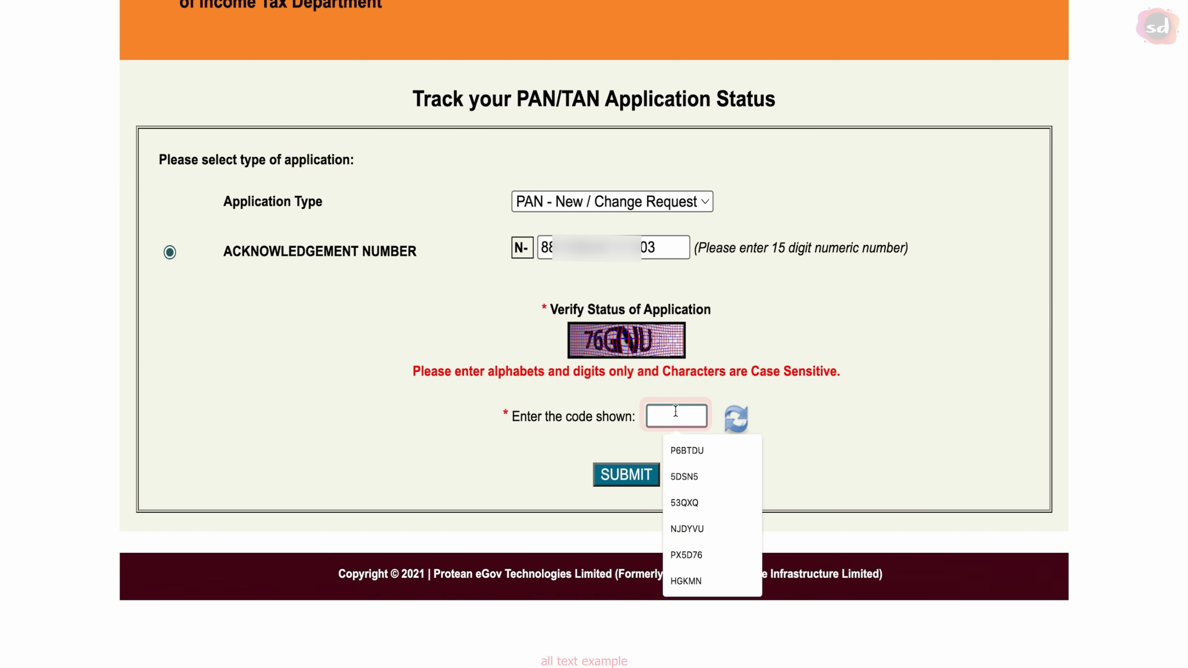
type("76GNU")
left_click(621, 480)
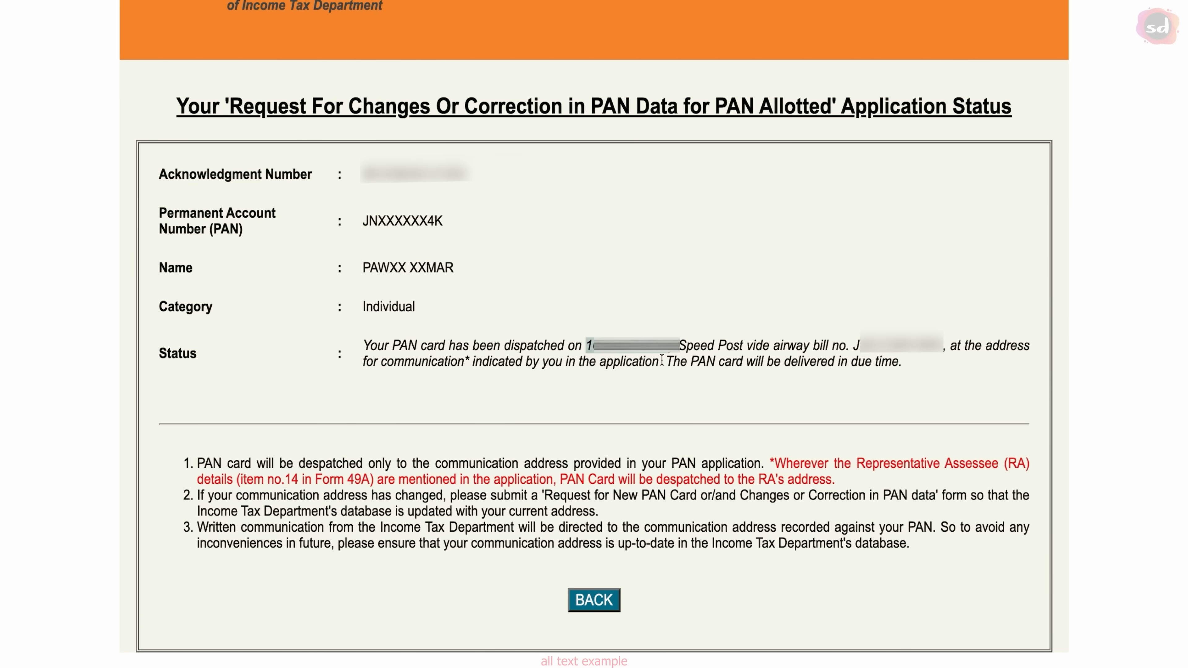
left_click(672, 407)
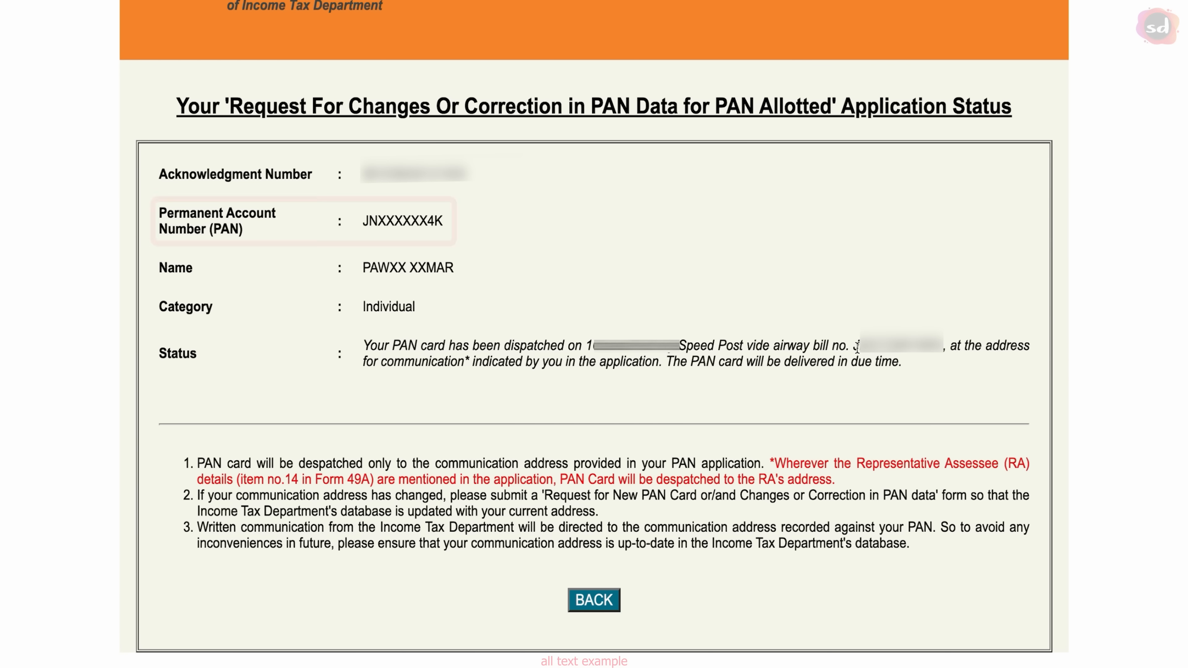